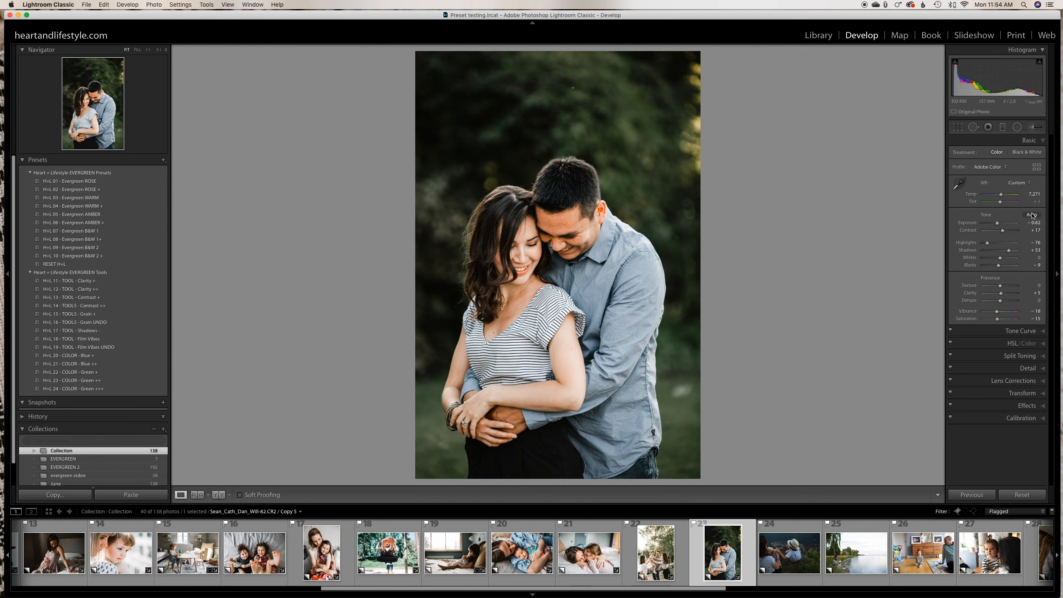
Step: Apply the H+L 24 - COLOR - Green +++ preset to the embracing couple photo and compare it with the original
{"action": "key", "text": "backslash"}
{"action": "key", "text": "backslash"}
{"action": "scroll", "coordinate": [96, 280], "scroll_direction": "down", "scroll_amount": 2}
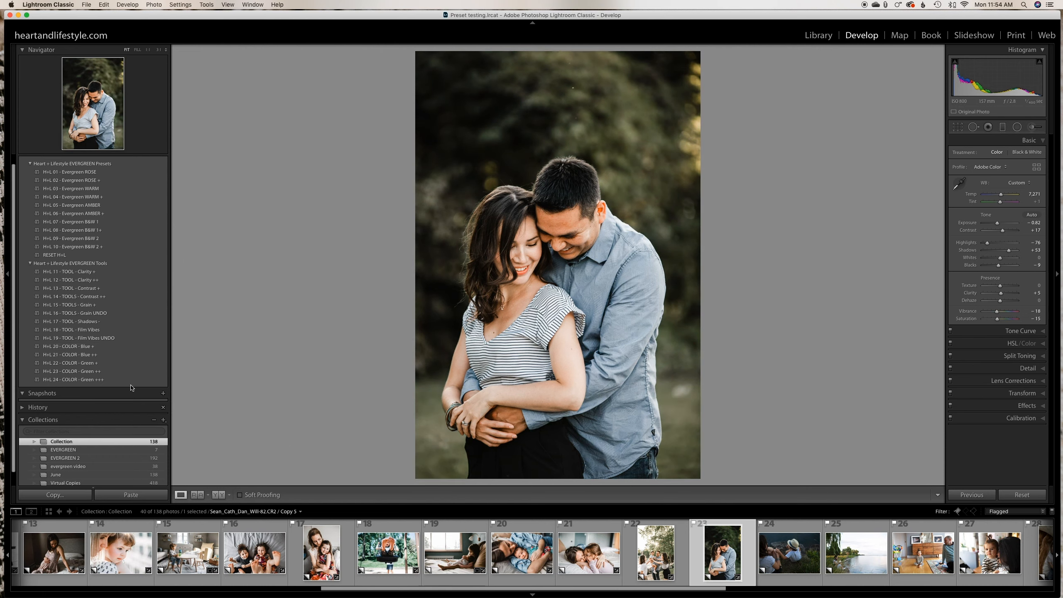
{"action": "left_click", "coordinate": [88, 380]}
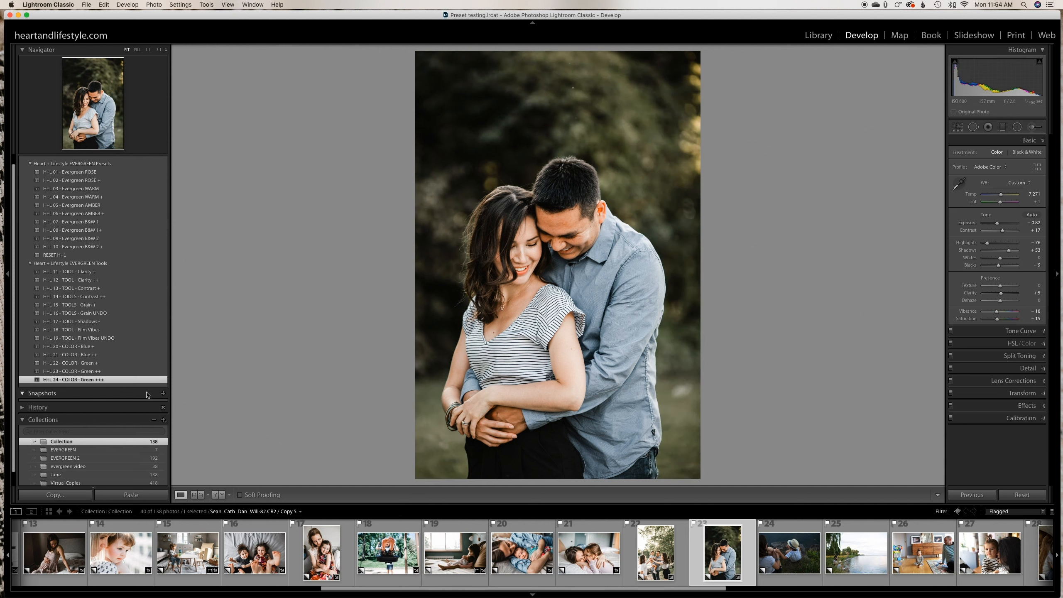
{"action": "key", "text": "backslash"}
{"action": "key", "text": "backslash"}
Step: Grade the photo of the boy in a hat on the rocks with Evergreen AMBER + and Clarity ++, exposure +0.45 and temperature 6,049
{"action": "left_click", "coordinate": [808, 568]}
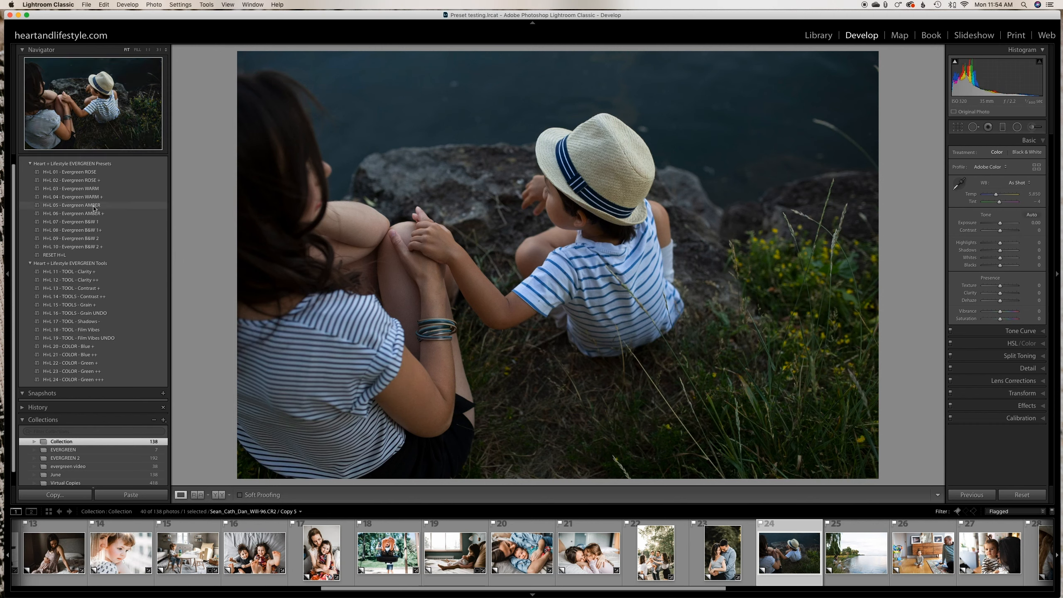
{"action": "left_click", "coordinate": [95, 206]}
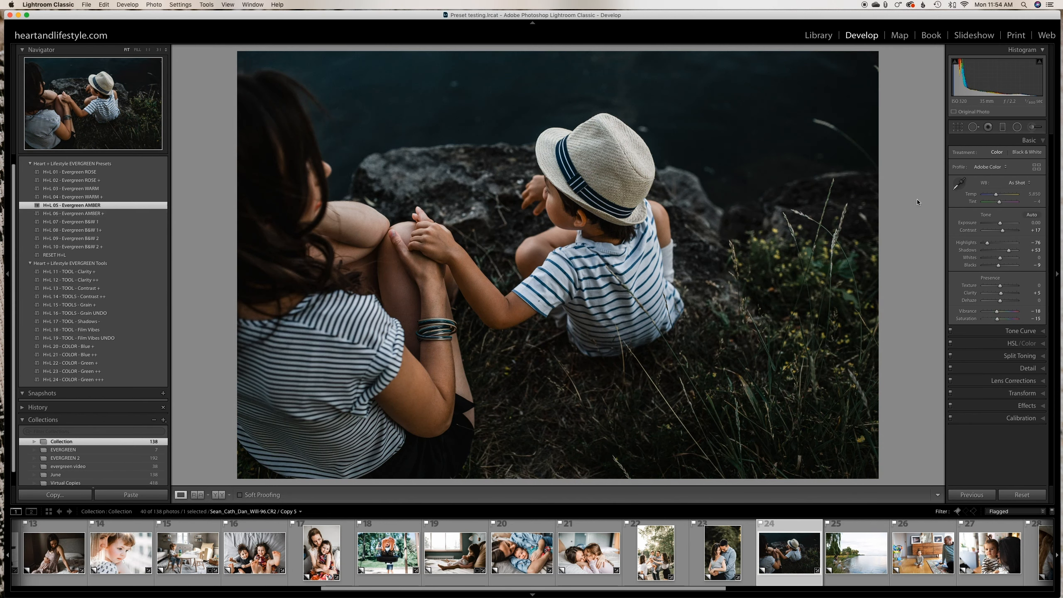
{"action": "left_click", "coordinate": [93, 214]}
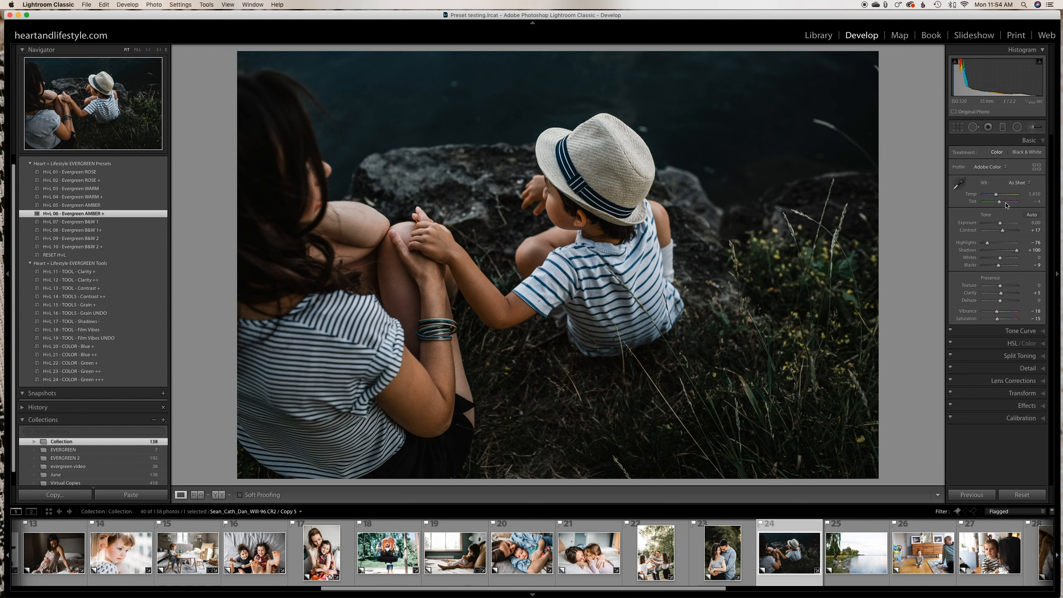
{"action": "left_click_drag", "start_coordinate": [1001, 225], "coordinate": [1003, 226]}
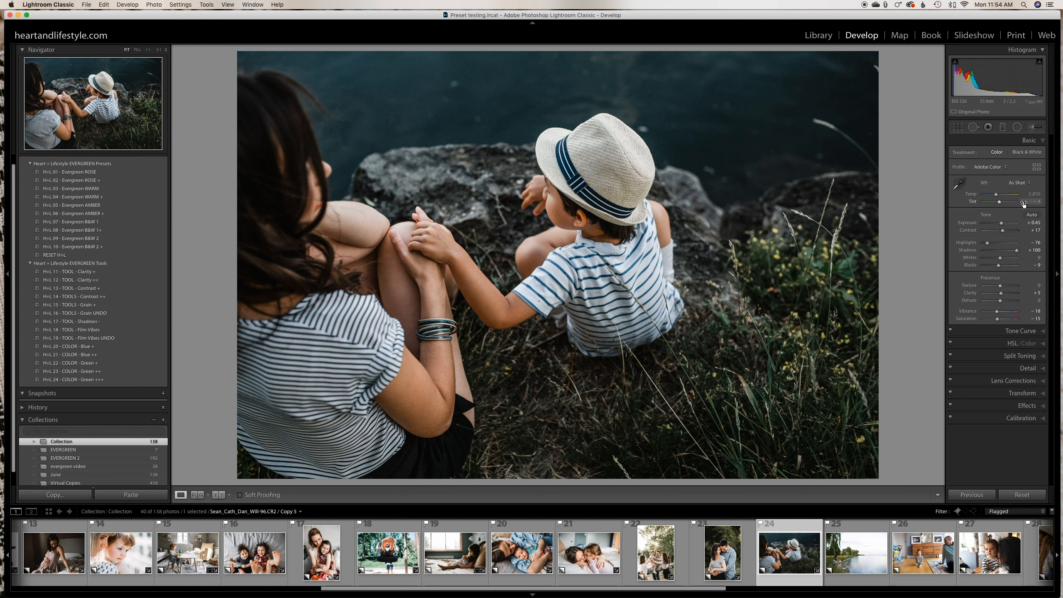
{"action": "left_click", "coordinate": [91, 281]}
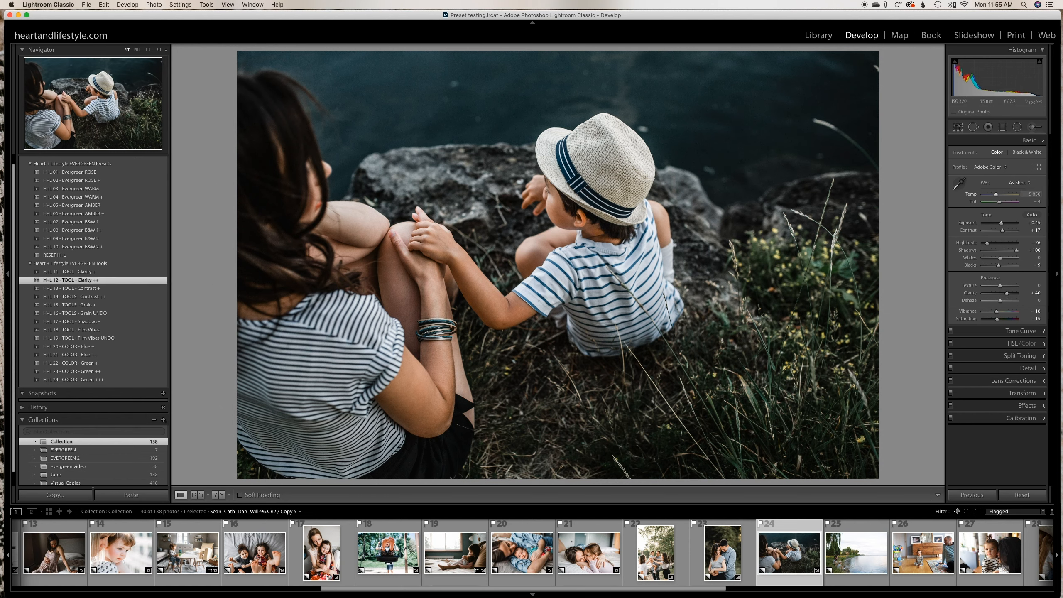
{"action": "left_click_drag", "start_coordinate": [1061, 189], "coordinate": [1059, 189]}
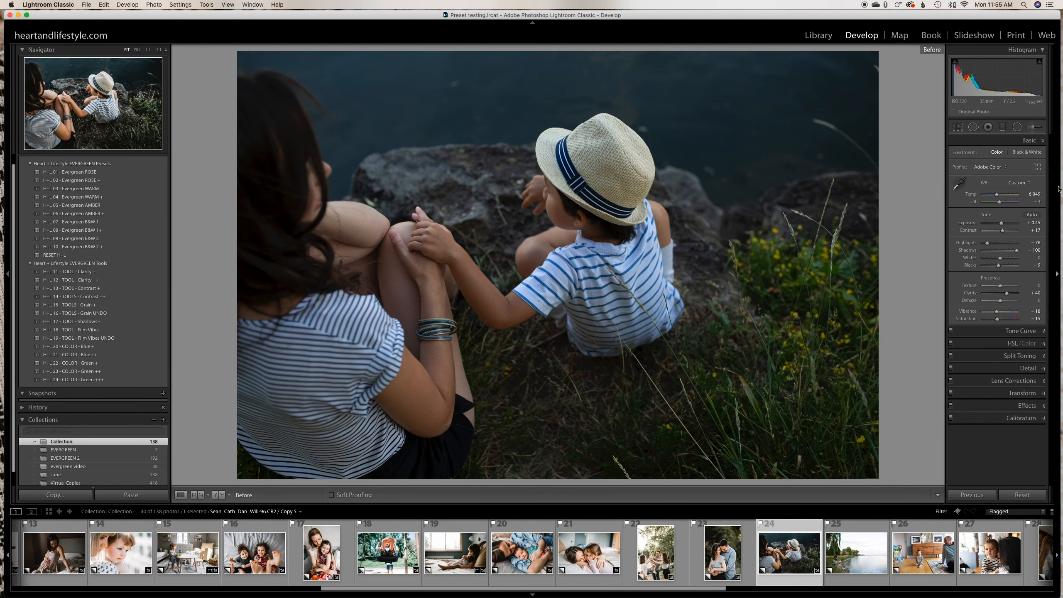
Step: Grade the lakeside willow photo with Evergreen AMBER, temperature 6,823 and exposure -0.65, comparing it with the original
{"action": "left_click", "coordinate": [839, 551]}
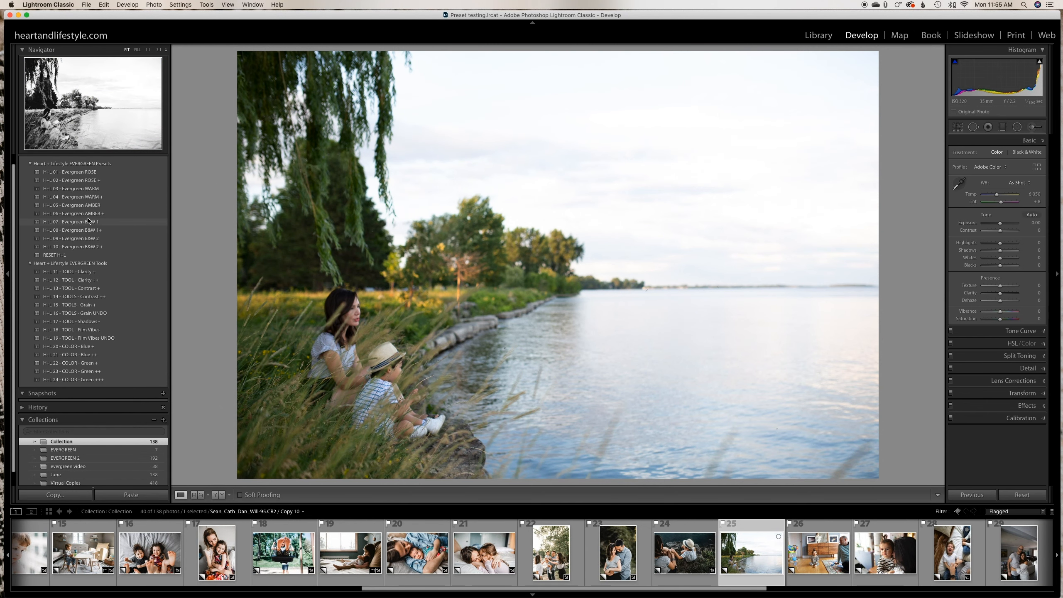
{"action": "left_click", "coordinate": [87, 196]}
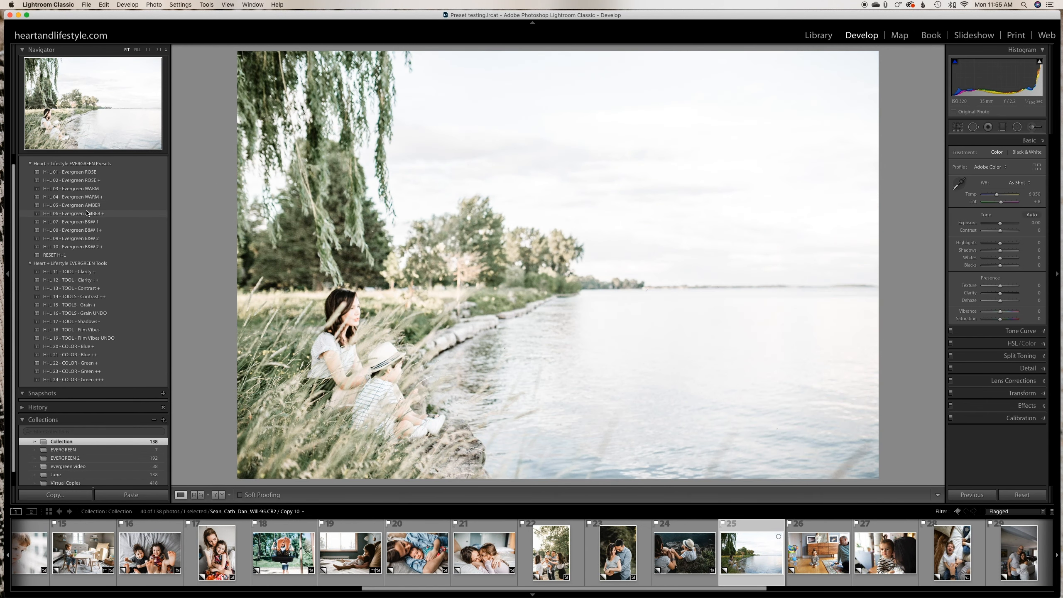
{"action": "left_click", "coordinate": [86, 205]}
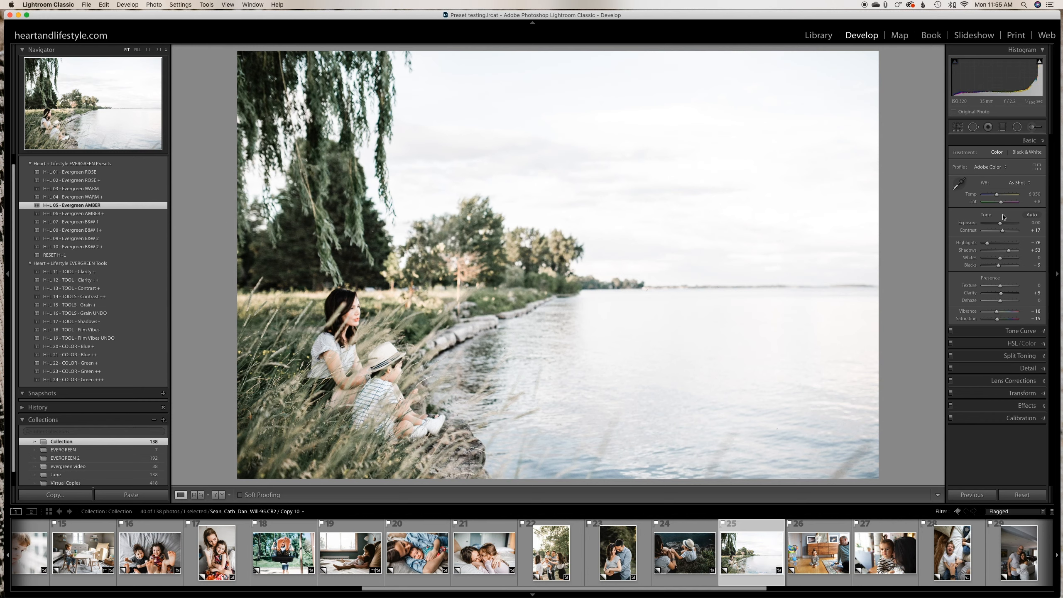
{"action": "mouse_move", "coordinate": [1000, 223]}
{"action": "left_mouse_down"}
{"action": "mouse_move", "coordinate": [998, 195]}
{"action": "mouse_move", "coordinate": [998, 226]}
{"action": "left_mouse_up"}
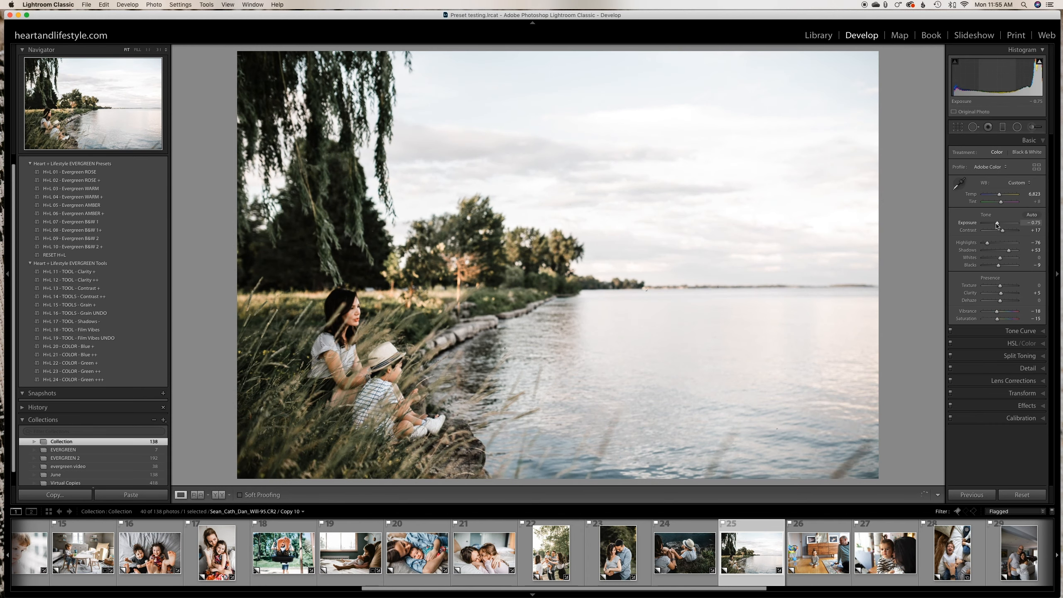
{"action": "key", "text": "backslash"}
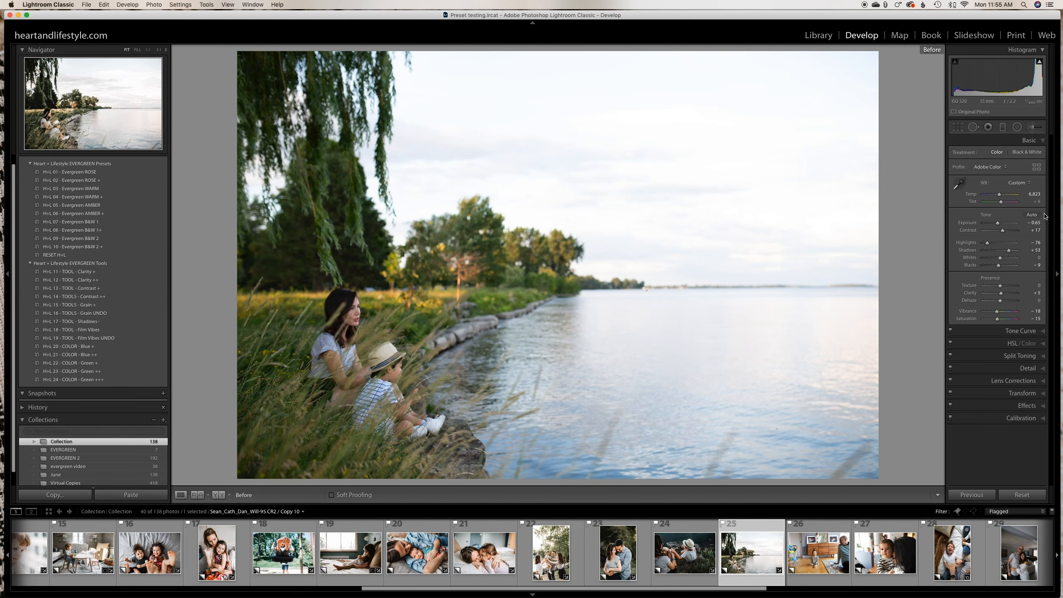
{"action": "key", "text": "backslash"}
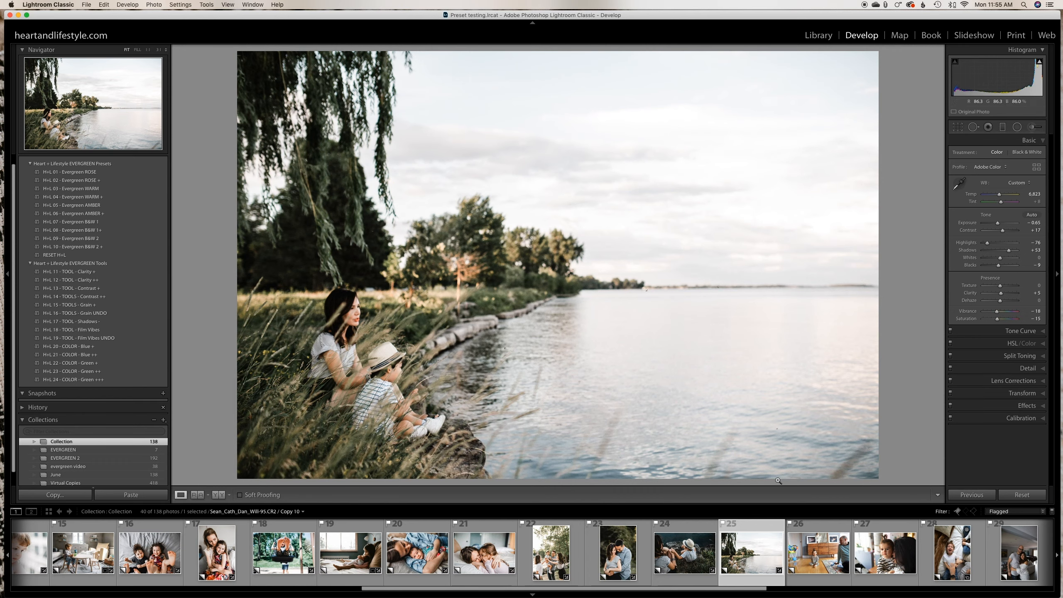
Step: Straighten the photo of the baby on the wooden floor with the Crop tool and apply the Evergreen AMBER preset
{"action": "key", "text": "Right"}
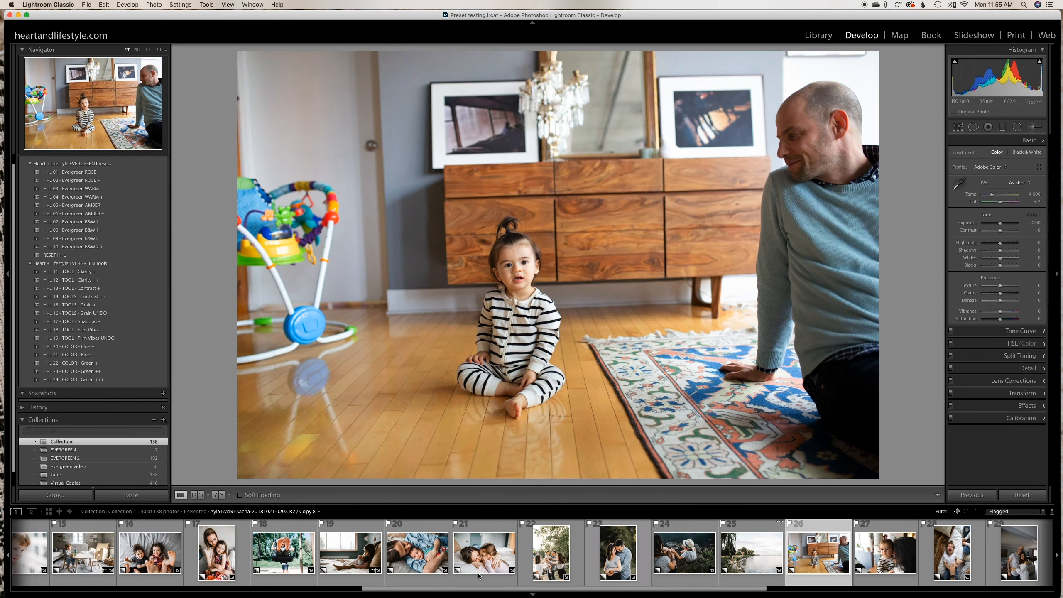
{"action": "left_click", "coordinate": [958, 127]}
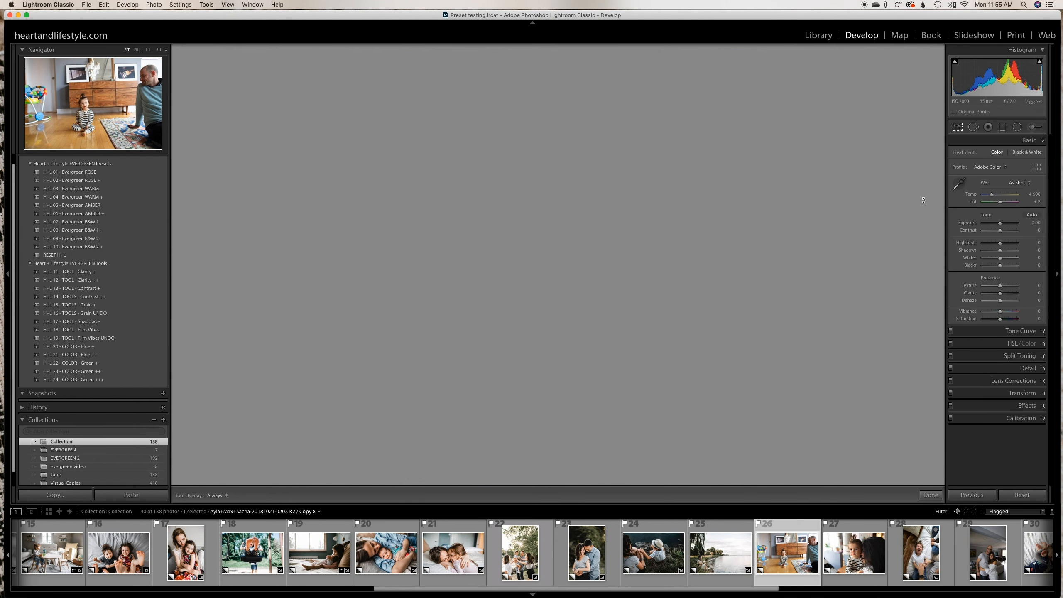
{"action": "key", "text": "Return"}
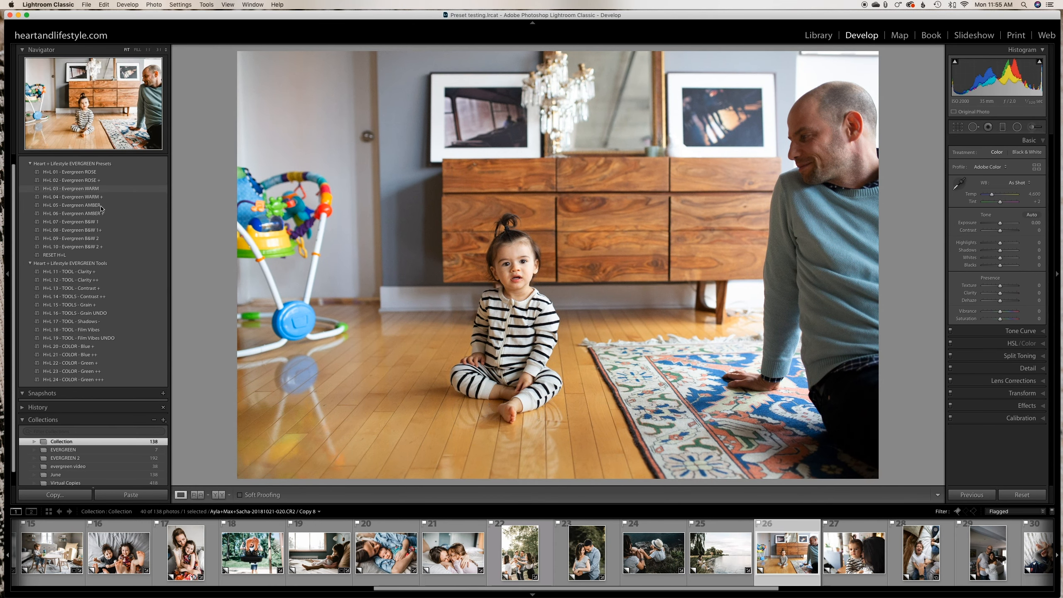
{"action": "left_click", "coordinate": [124, 204]}
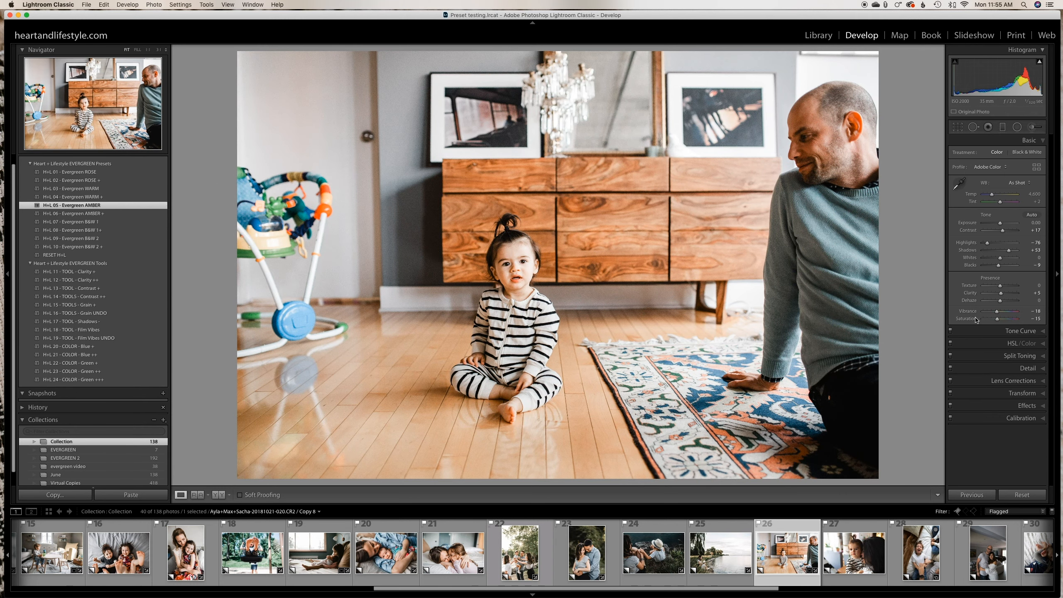
{"action": "key", "text": "backslash"}
Step: Grade the photo of the toddler held by a dark-haired woman with Evergreen ROSE + and exposure -0.48, comparing it with the original
{"action": "key", "text": "Right"}
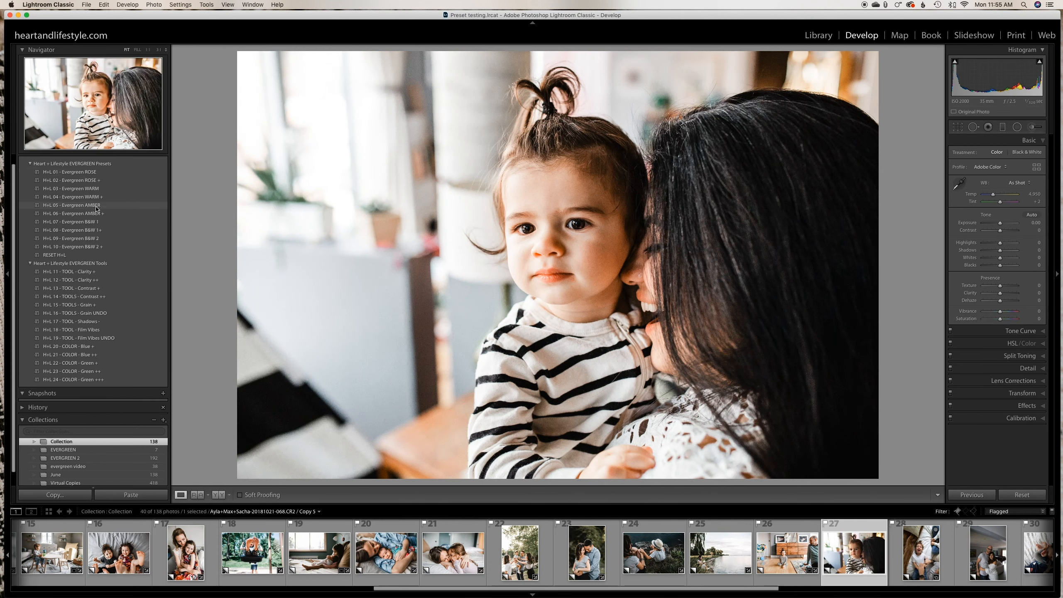
{"action": "left_click", "coordinate": [104, 173]}
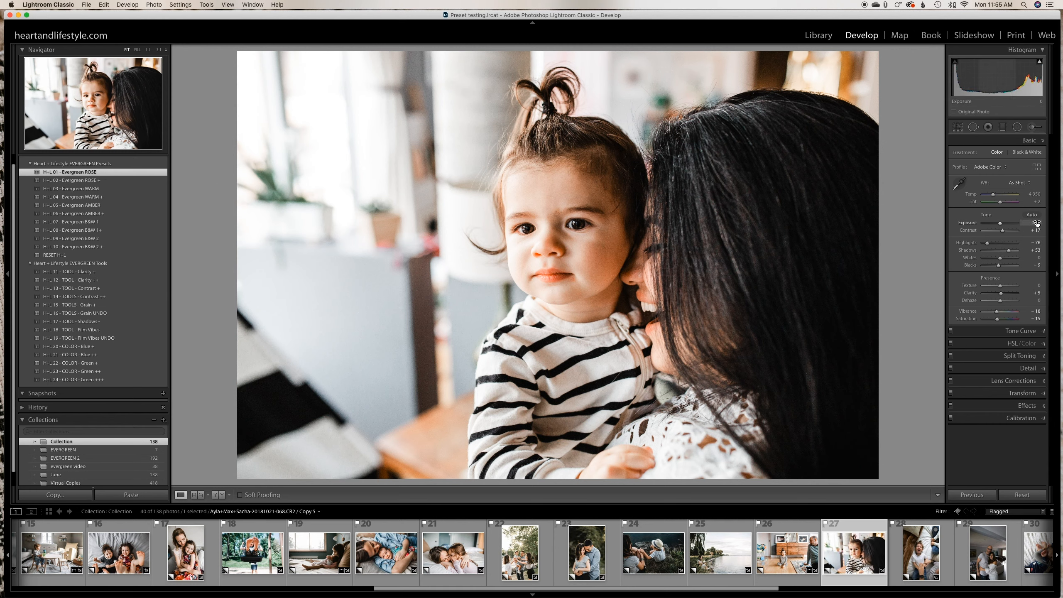
{"action": "mouse_move", "coordinate": [1037, 222]}
{"action": "left_mouse_down"}
{"action": "mouse_move", "coordinate": [1025, 221]}
{"action": "mouse_move", "coordinate": [1052, 218]}
{"action": "mouse_move", "coordinate": [1035, 222]}
{"action": "left_mouse_up"}
{"action": "left_click", "coordinate": [110, 181]}
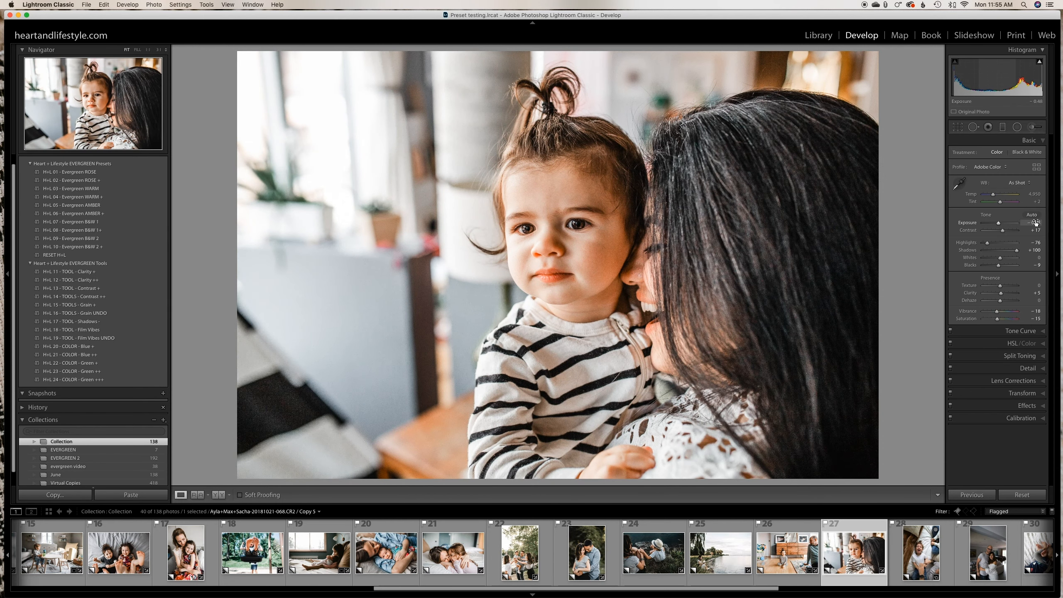
{"action": "key", "text": "backslash"}
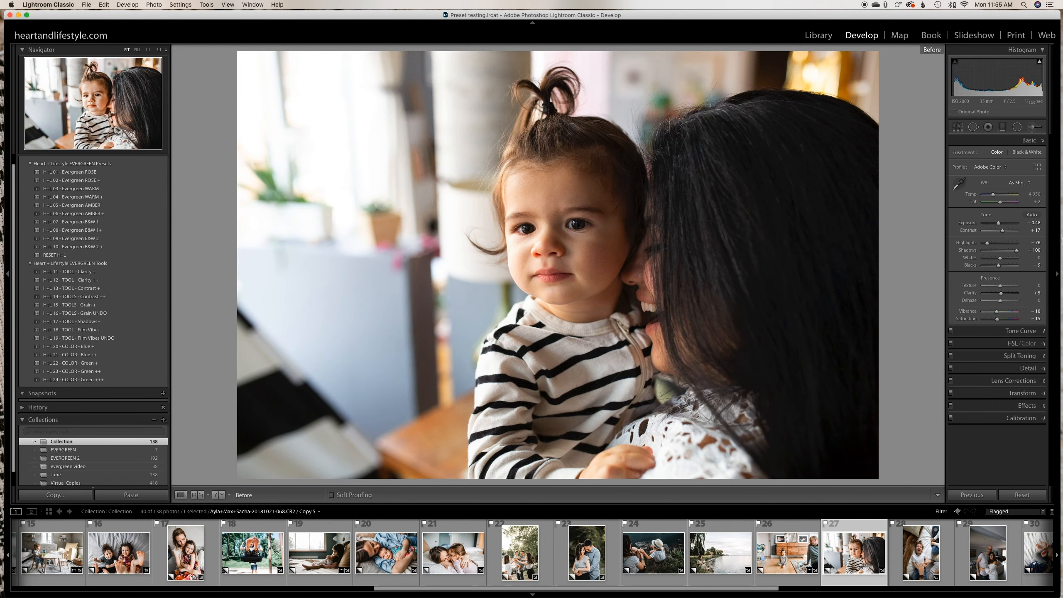
{"action": "key", "text": "backslash"}
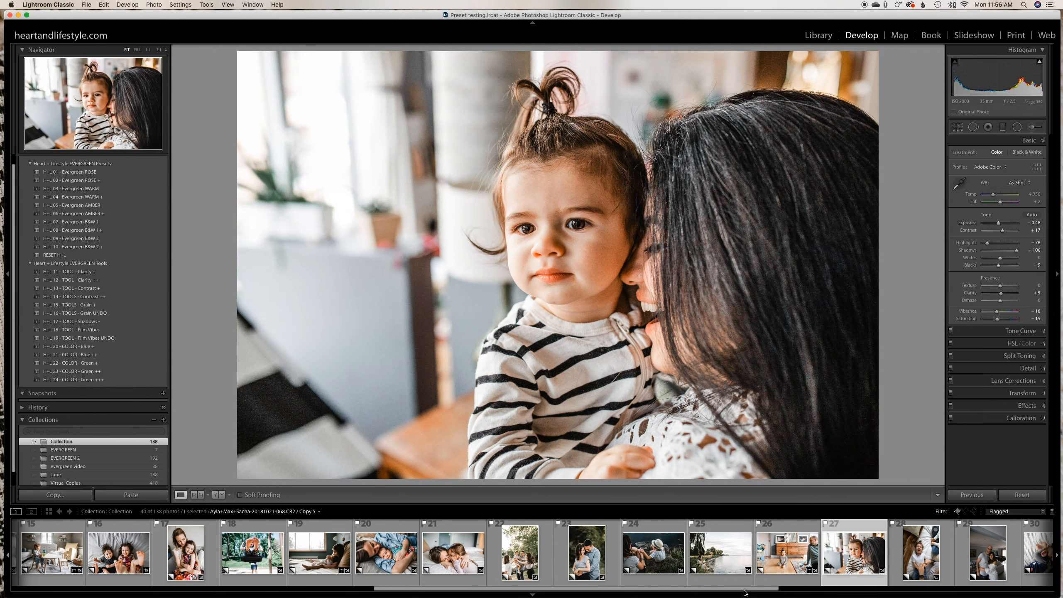
Step: Apply the Evergreen ROSE preset to the photo of the laughing boy on the bed
{"action": "left_click_drag", "start_coordinate": [741, 589], "coordinate": [892, 588]}
{"action": "left_click", "coordinate": [540, 566]}
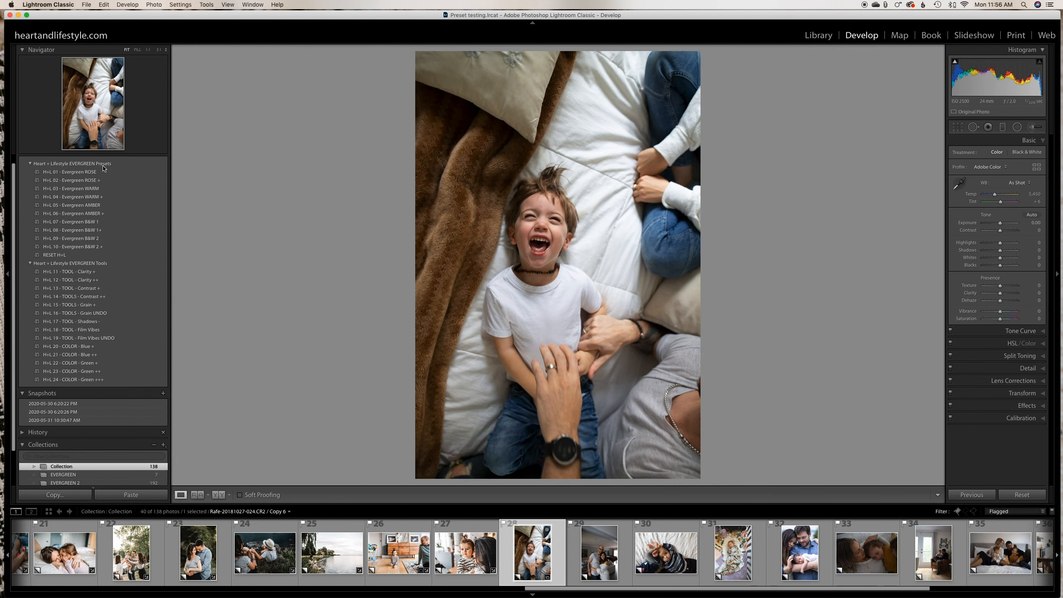
{"action": "left_click", "coordinate": [104, 170]}
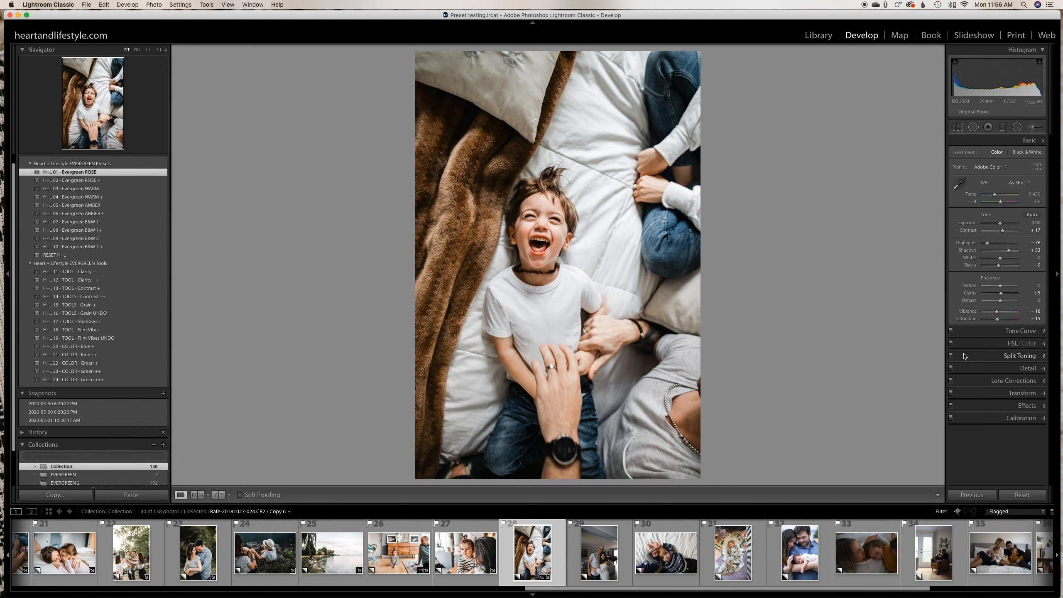
Step: Grade the photo of the couple standing in the living room with Evergreen AMBER + and exposure +0.40, comparing it with the original
{"action": "left_click", "coordinate": [598, 549]}
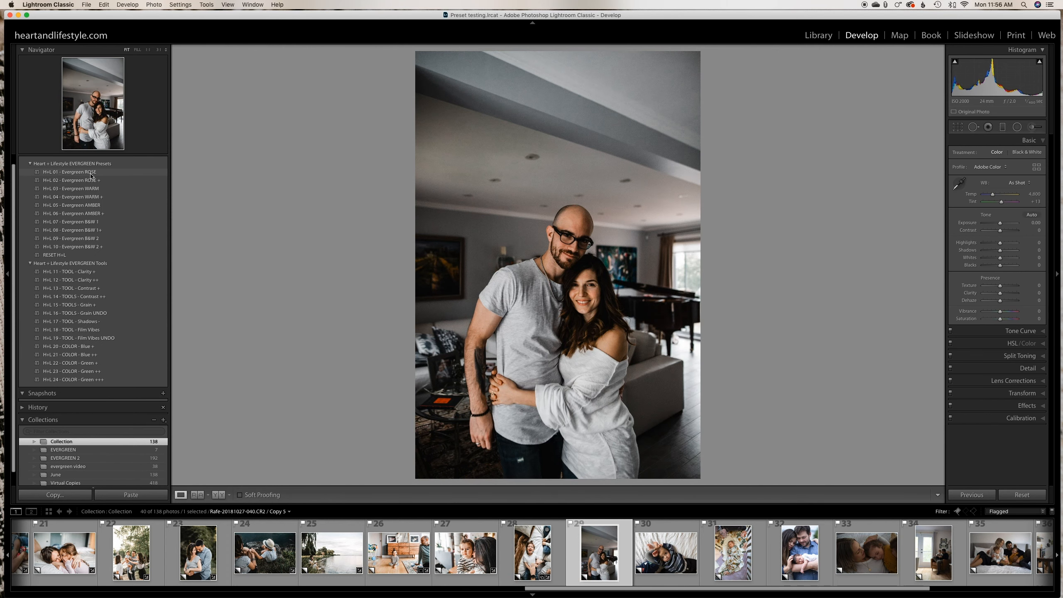
{"action": "left_click", "coordinate": [83, 206]}
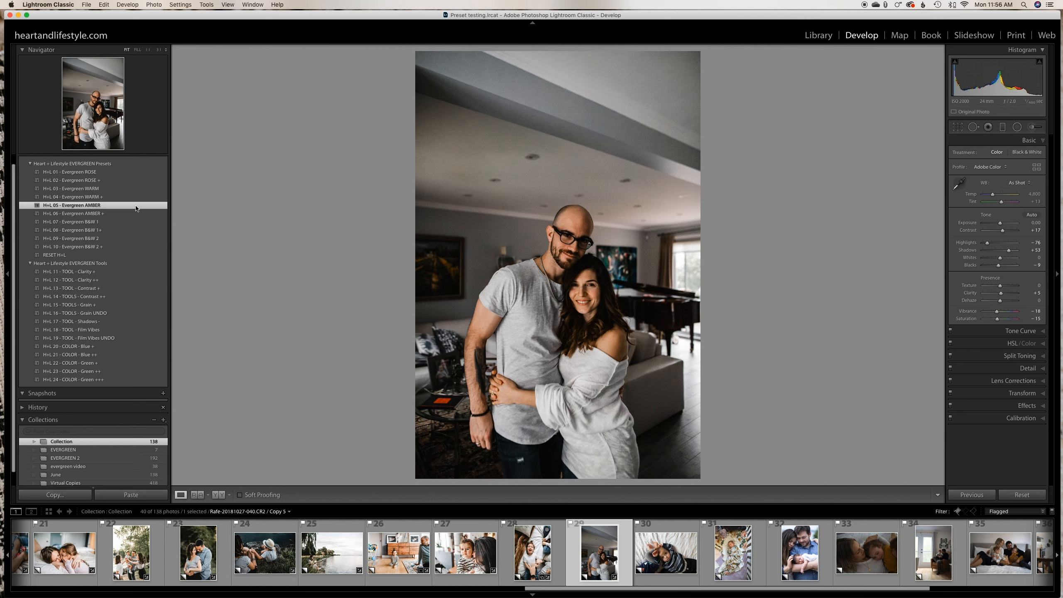
{"action": "left_click_drag", "start_coordinate": [1000, 223], "coordinate": [1001, 226]}
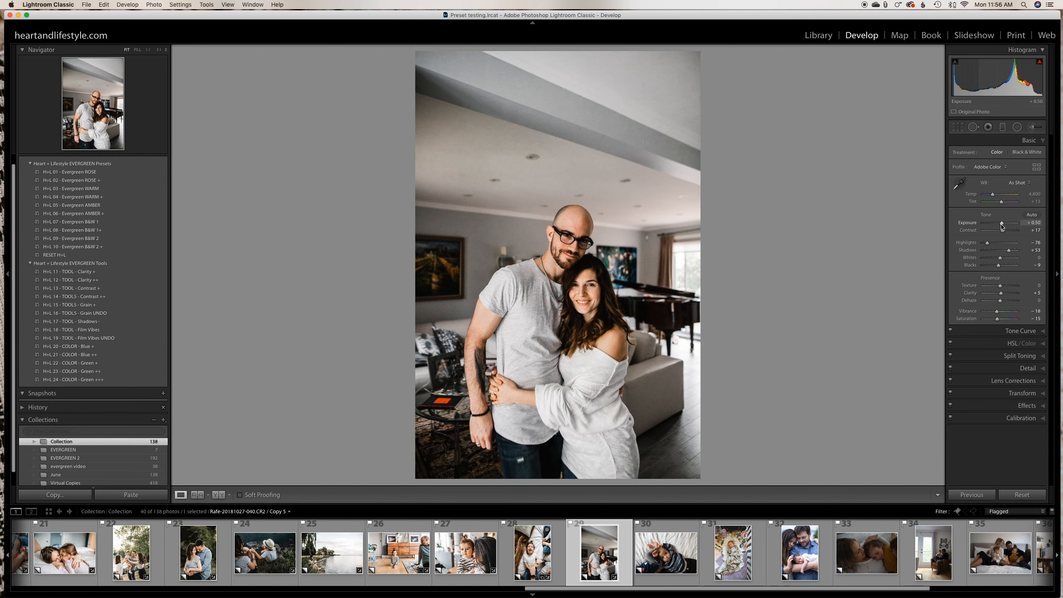
{"action": "left_click", "coordinate": [73, 213]}
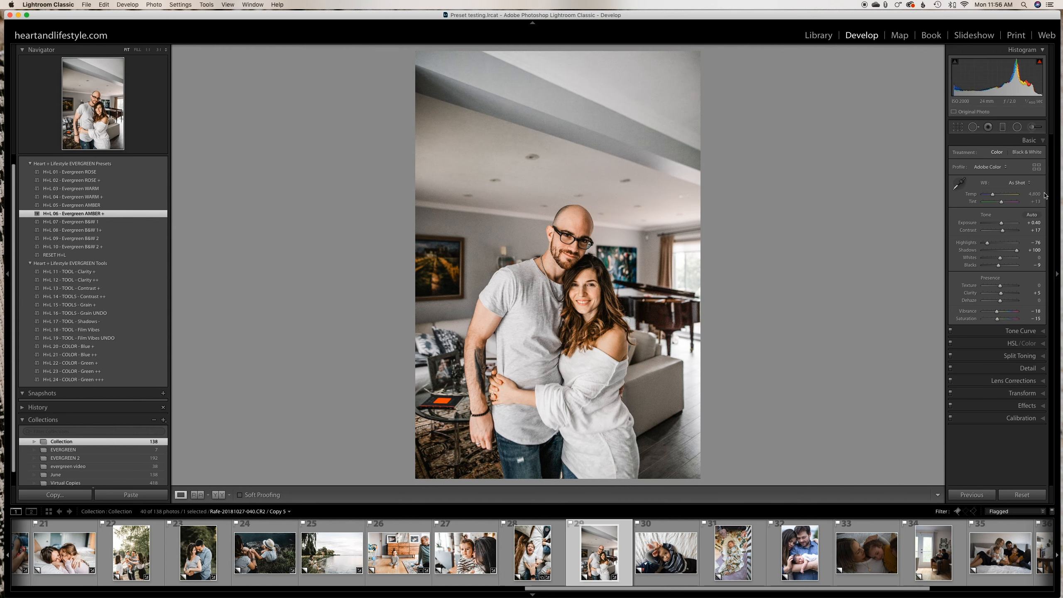
{"action": "key", "text": "backslash"}
{"action": "key", "text": "backslash"}
Step: Apply the Evergreen AMBER preset to the photo of the baby in a striped sweater and compare it with the original
{"action": "left_click", "coordinate": [660, 569]}
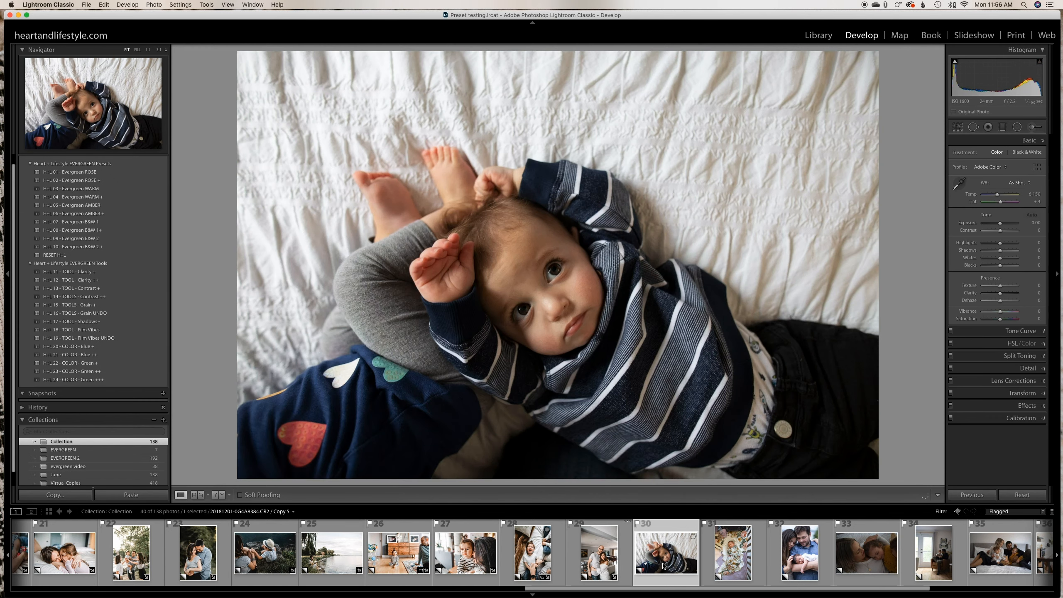
{"action": "left_click", "coordinate": [91, 205]}
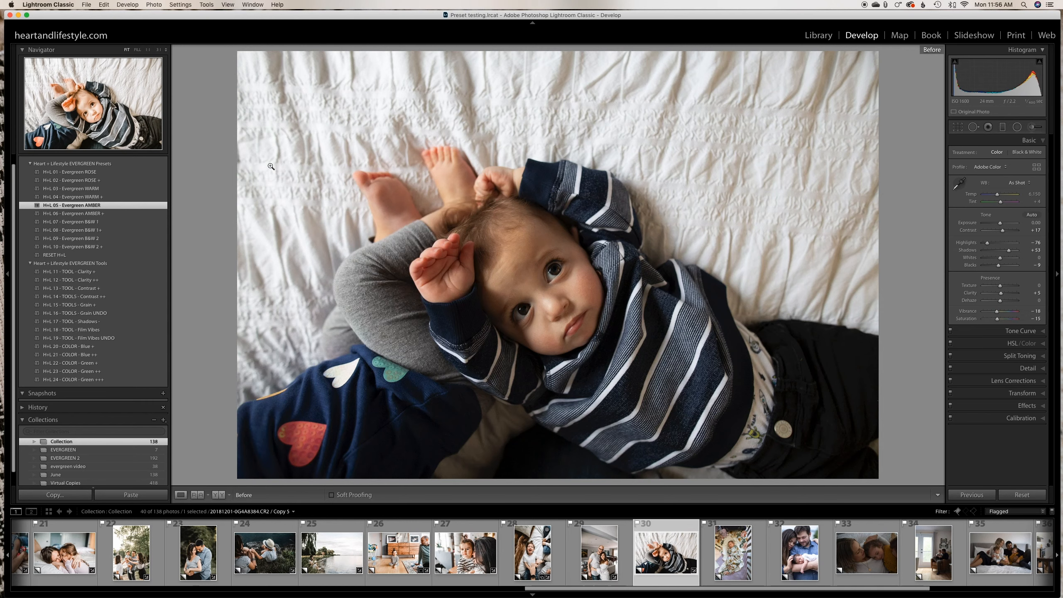
Step: Grade the photo of the swaddled newborn in the crib with Evergreen ROSE and Clarity +, setting the temperature to 5,411
{"action": "left_click", "coordinate": [739, 559]}
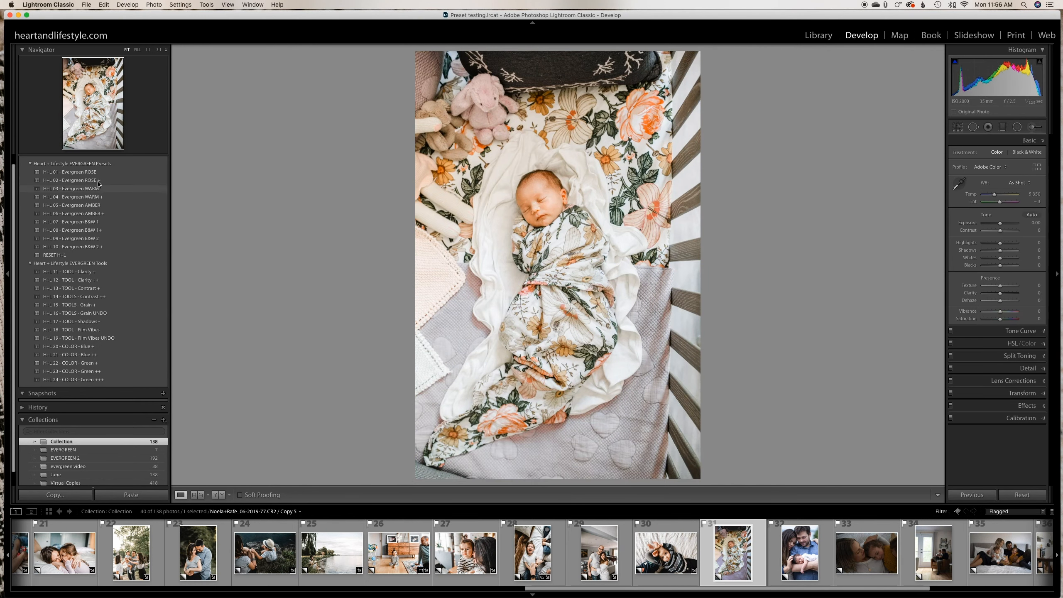
{"action": "left_click", "coordinate": [92, 176]}
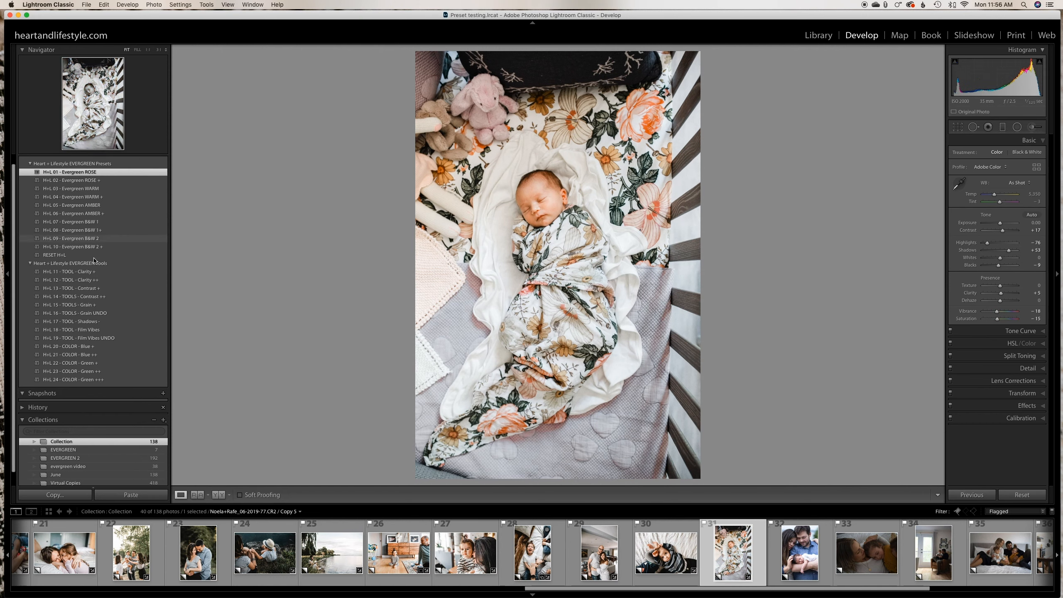
{"action": "left_click", "coordinate": [93, 275]}
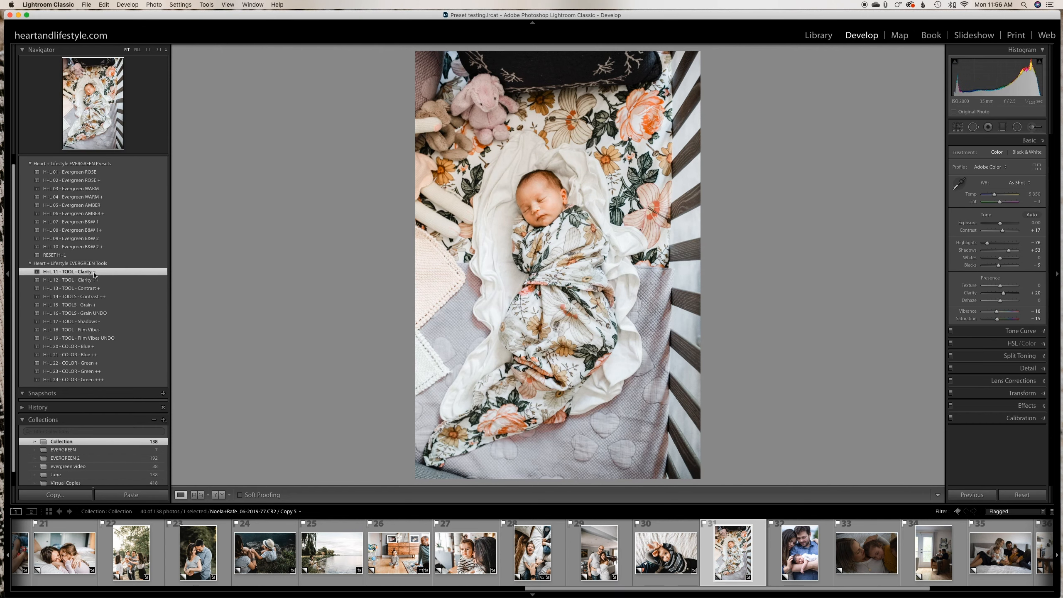
{"action": "left_click_drag", "start_coordinate": [1027, 194], "coordinate": [1030, 194]}
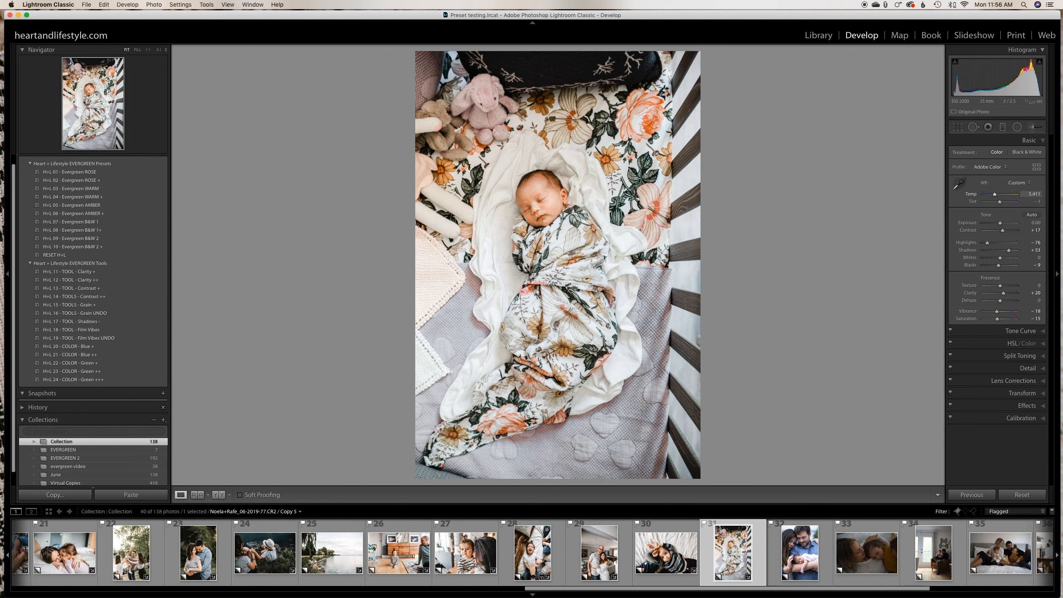
Step: Compare the graded photo of the swaddled newborn with its original
{"action": "key", "text": "backslash"}
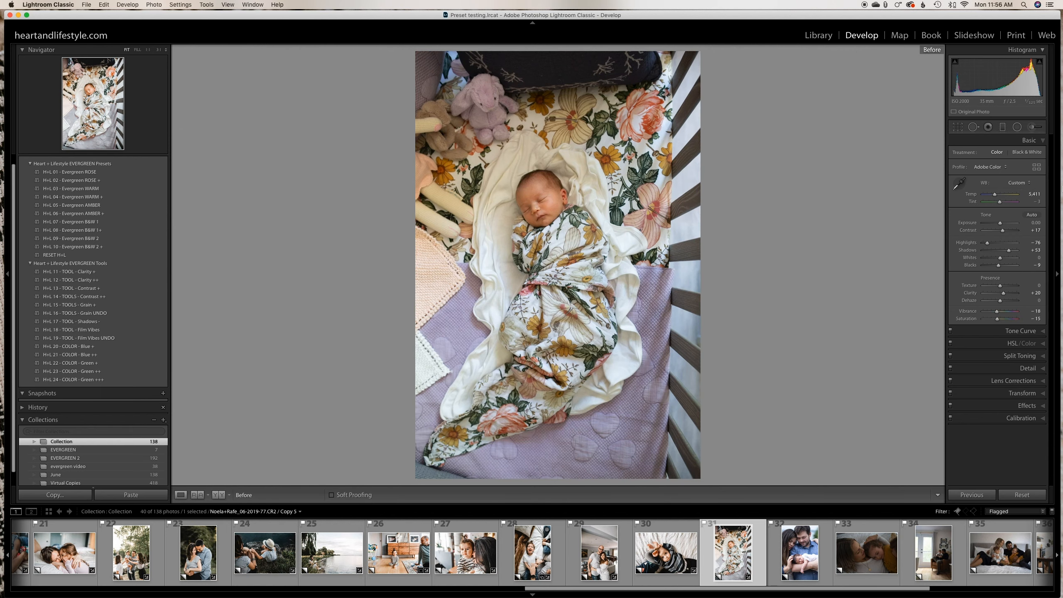
{"action": "key", "text": "backslash"}
Step: Apply Evergreen B&W 2 to the photo of the couple holding a newborn and brush Shadows 40 over the woman's face
{"action": "left_click", "coordinate": [809, 553]}
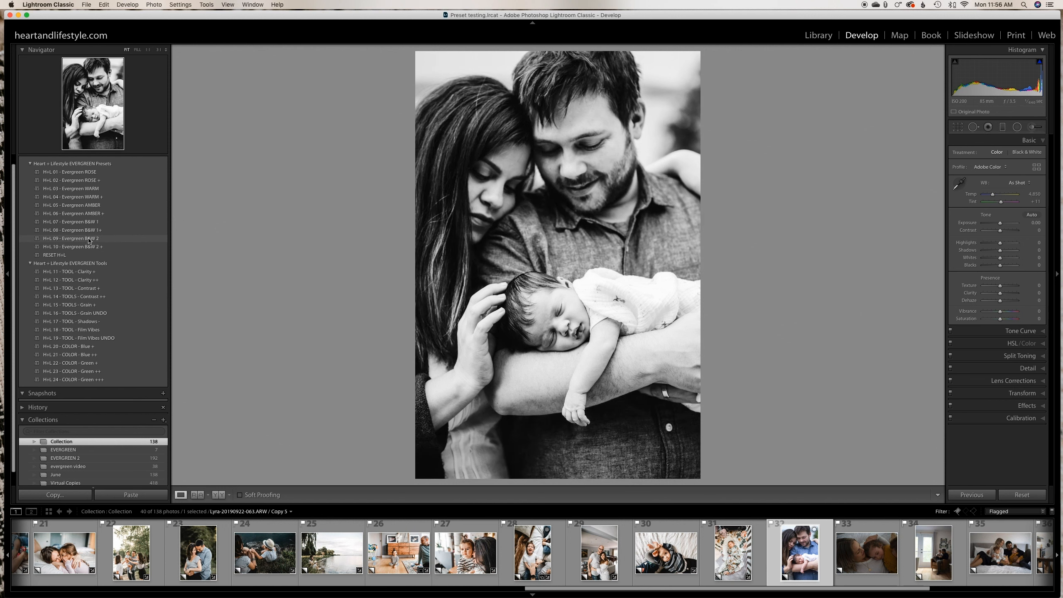
{"action": "left_click", "coordinate": [89, 238]}
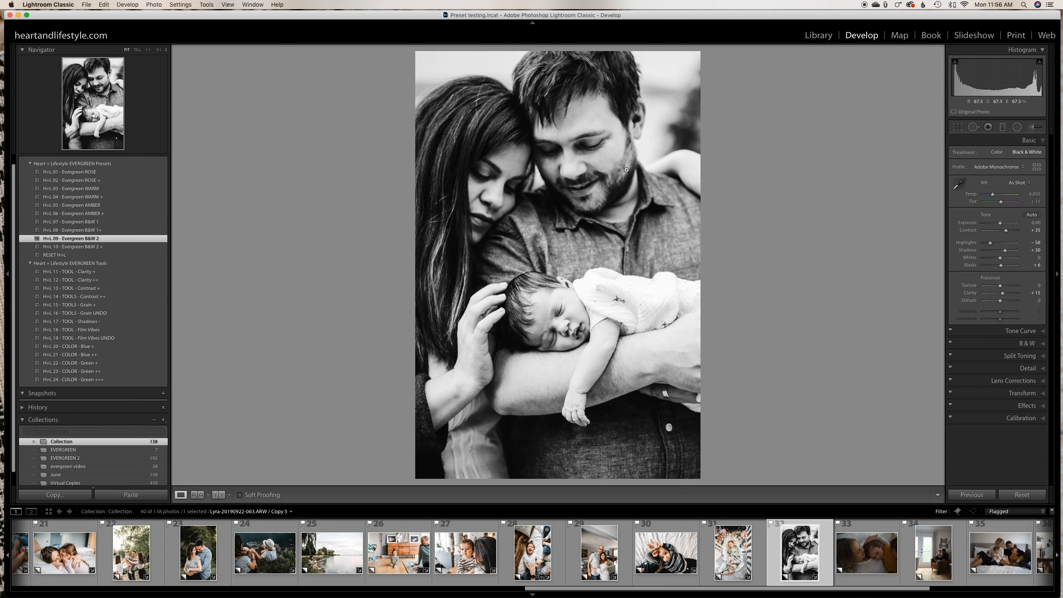
{"action": "left_click", "coordinate": [1032, 128]}
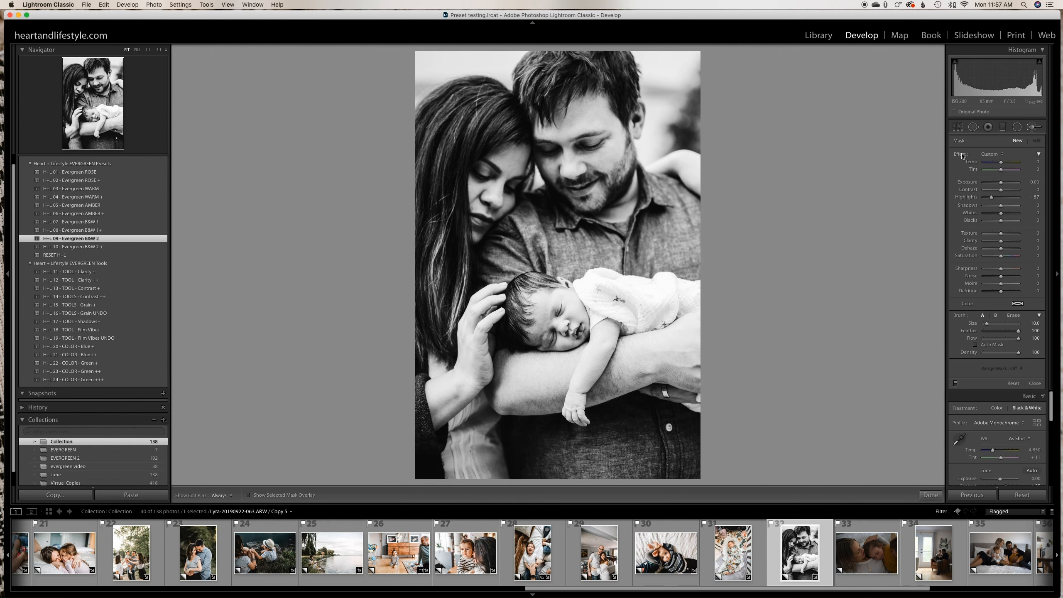
{"action": "double_click", "coordinate": [991, 197]}
{"action": "left_click_drag", "start_coordinate": [1010, 208], "coordinate": [1012, 208]}
{"action": "left_click_drag", "start_coordinate": [514, 185], "coordinate": [521, 200]}
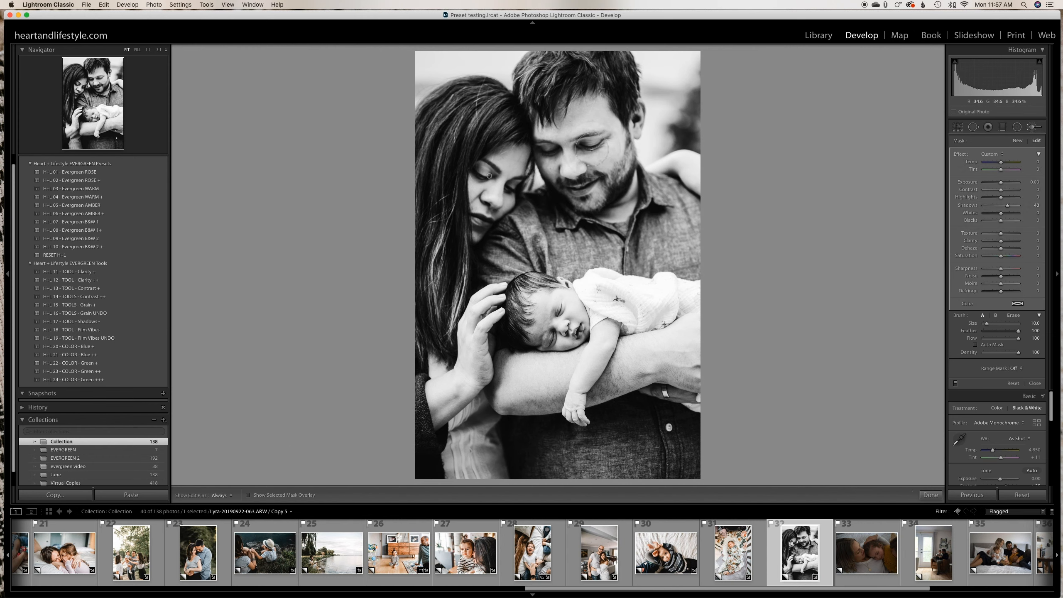
{"action": "left_click", "coordinate": [1034, 383]}
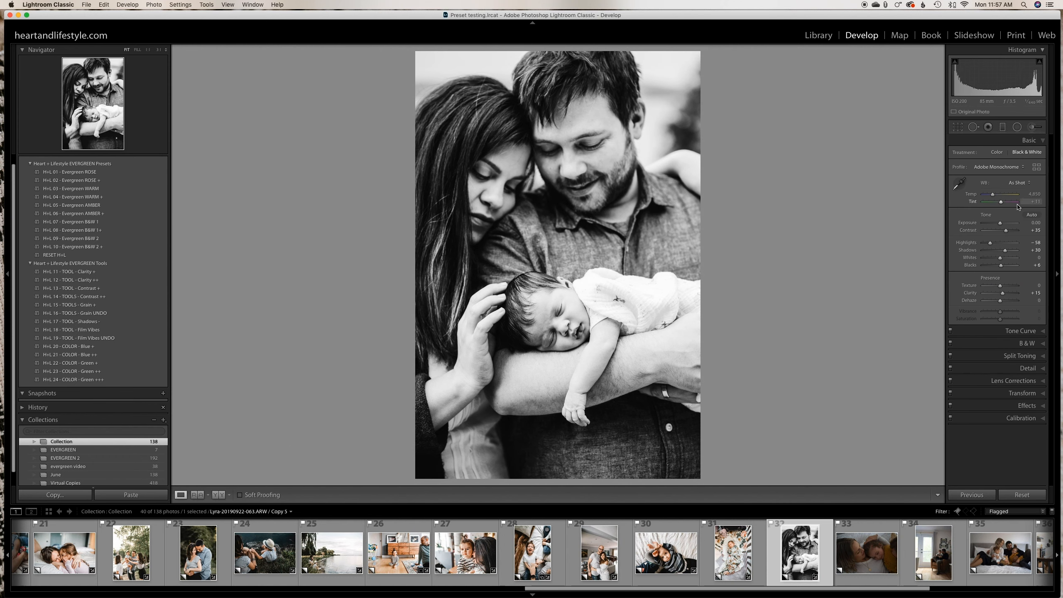
Step: Set the exposure of the black-and-white couple photo to -0.23 and compare it with the original
{"action": "left_click_drag", "start_coordinate": [1000, 222], "coordinate": [999, 223]}
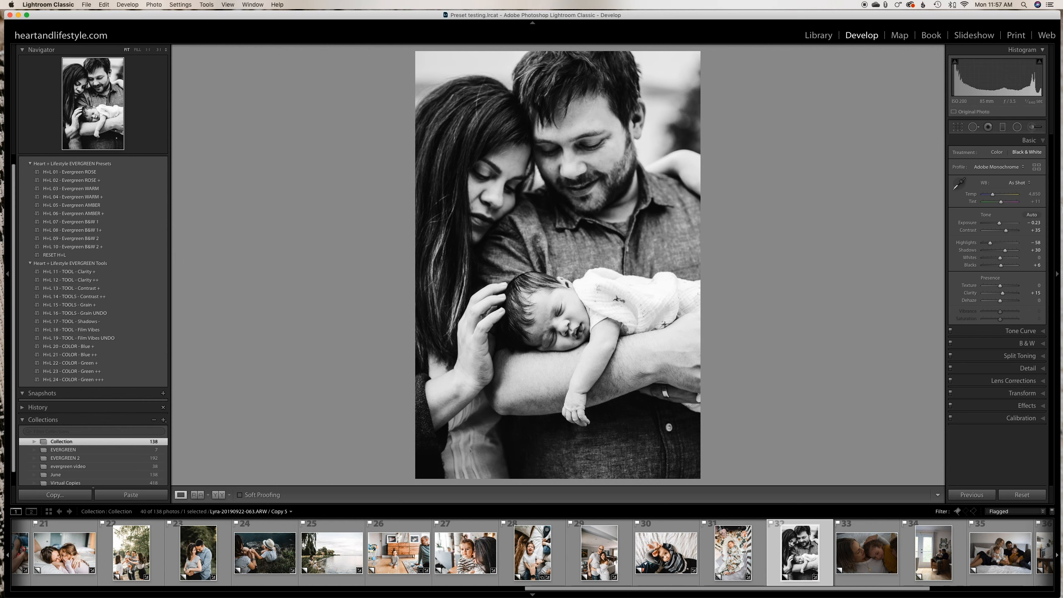
{"action": "key", "text": "backslash"}
{"action": "key", "text": "backslash"}
Step: Grade the dark photo of the mother cuddling her daughter with exposure +1.50 and Evergreen ROSE, comparing it with the original
{"action": "left_click", "coordinate": [871, 558]}
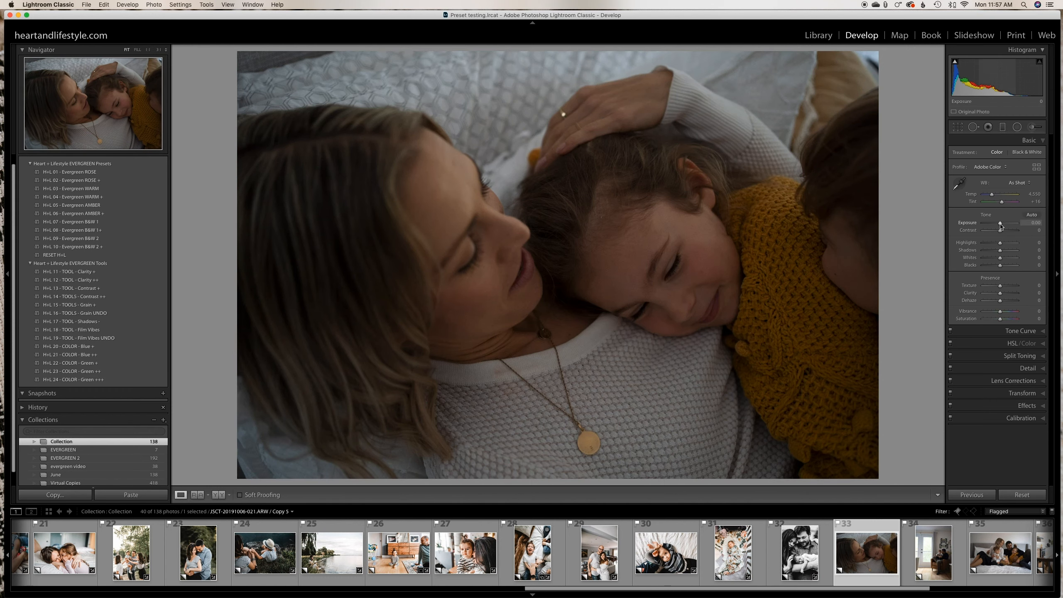
{"action": "left_click_drag", "start_coordinate": [1000, 226], "coordinate": [1006, 226]}
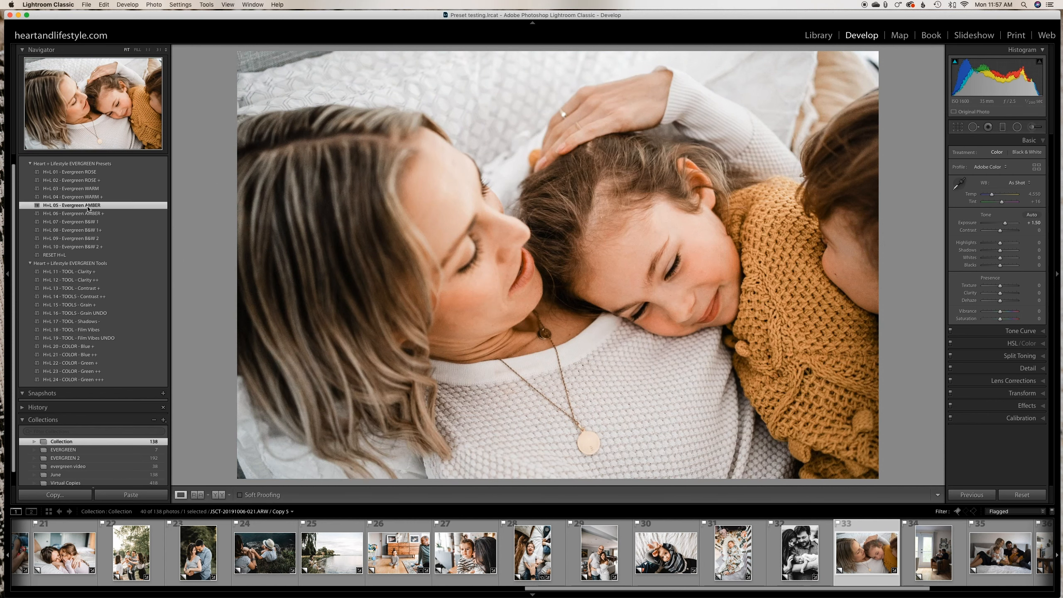
{"action": "left_click", "coordinate": [89, 172]}
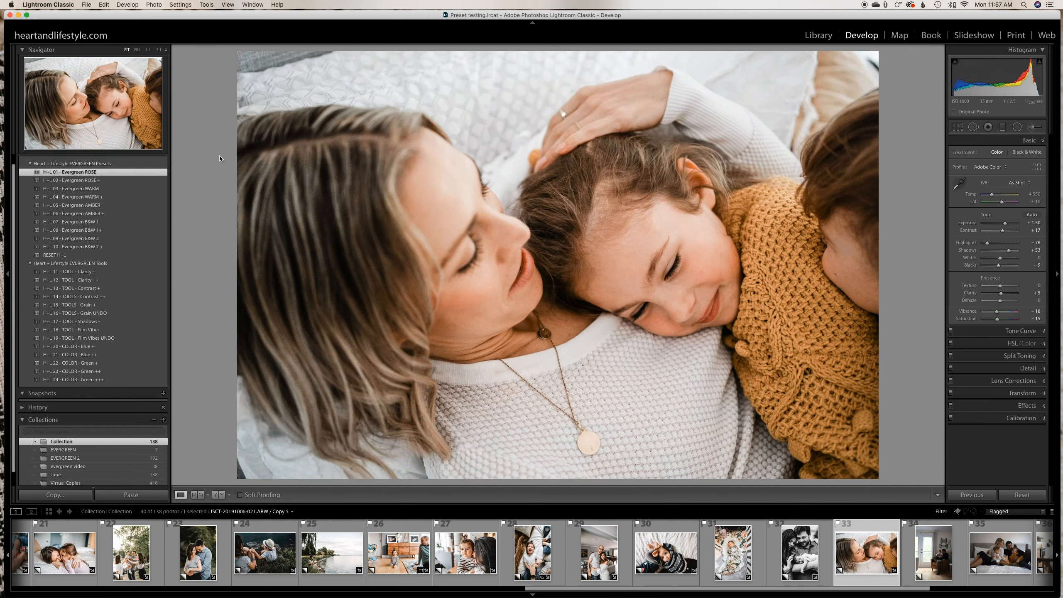
{"action": "key", "text": "backslash"}
Step: Apply Evergreen WARM + to the photo of the father and toddler in the armchair and straighten it slightly
{"action": "left_click", "coordinate": [940, 576]}
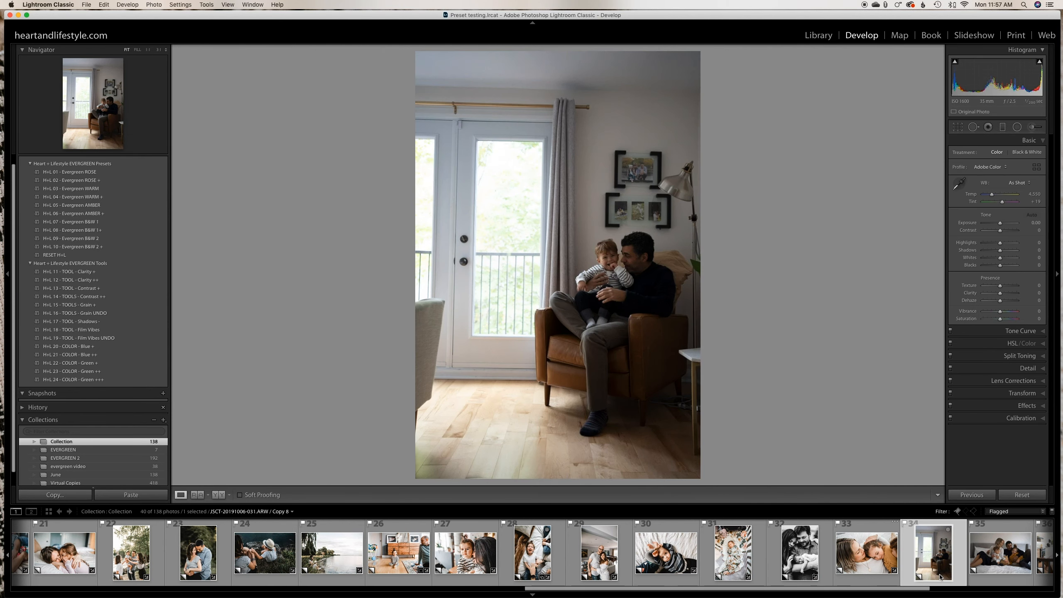
{"action": "left_click", "coordinate": [93, 189]}
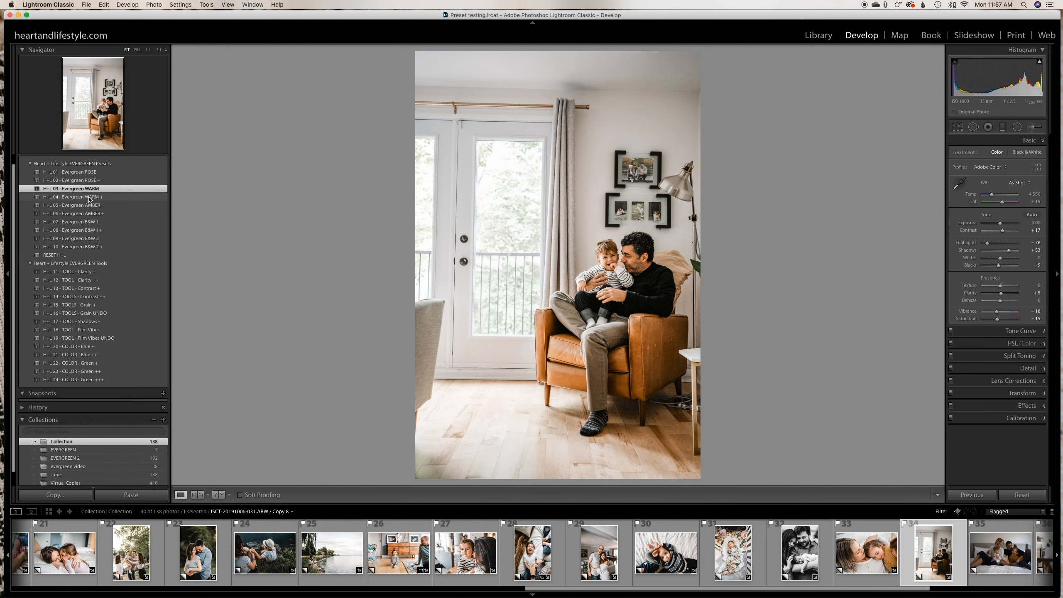
{"action": "left_click", "coordinate": [91, 197]}
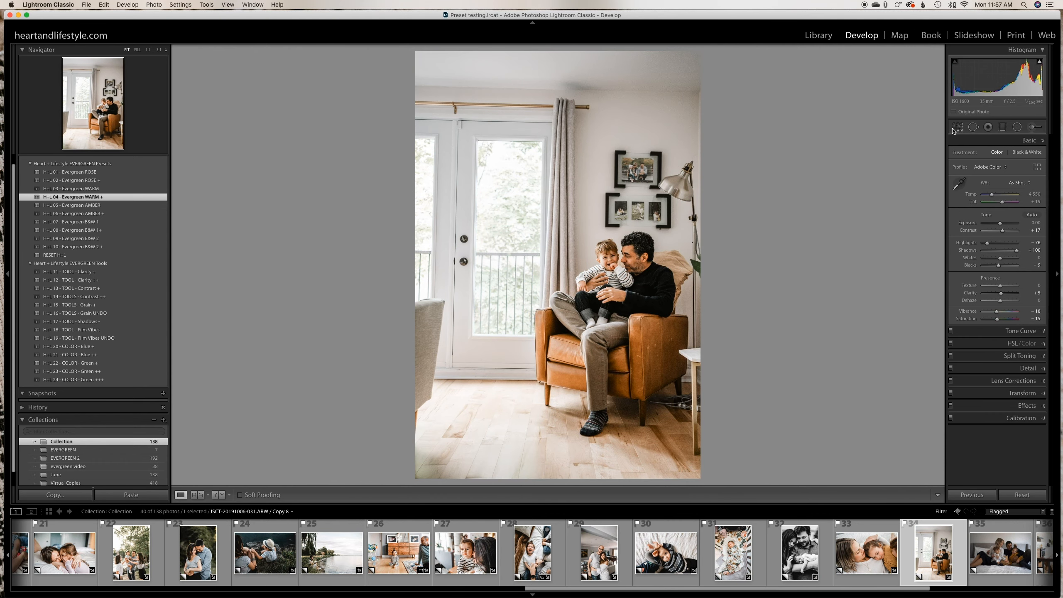
{"action": "left_click", "coordinate": [958, 127]}
{"action": "left_click_drag", "start_coordinate": [803, 172], "coordinate": [806, 180]}
{"action": "key", "text": "Return"}
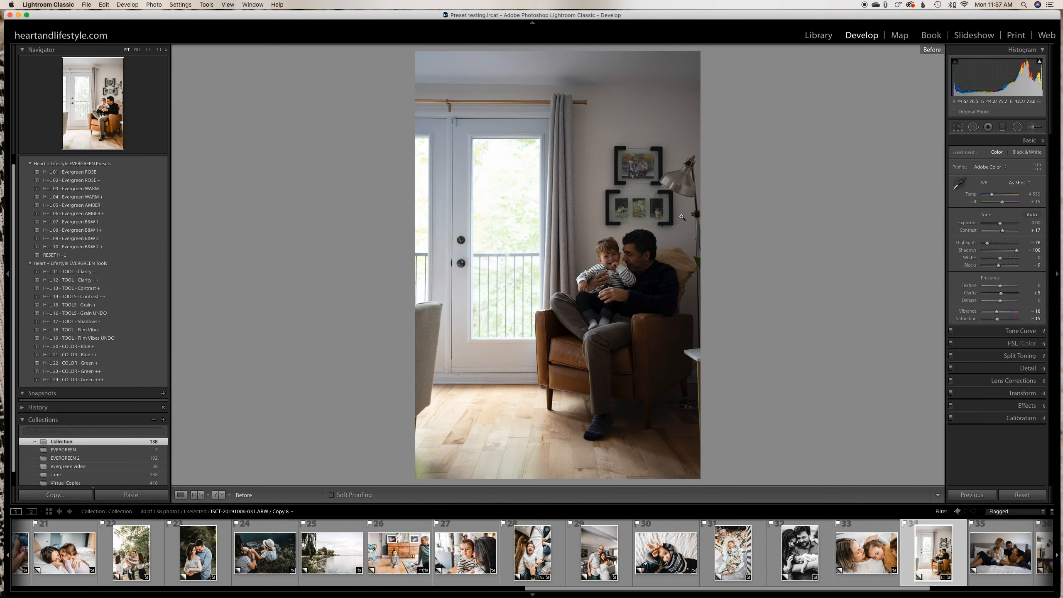
Step: Crop the photo of the family on the bed tighter with an angle of -1.09 and try the Evergreen WARM + preset
{"action": "left_click", "coordinate": [996, 550]}
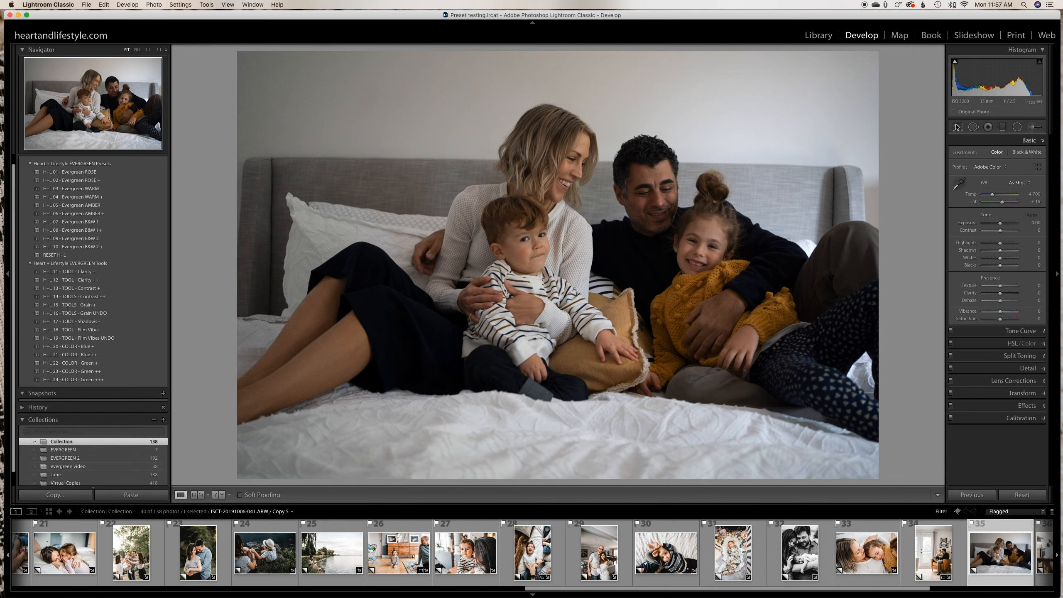
{"action": "left_click", "coordinate": [959, 128]}
{"action": "left_click_drag", "start_coordinate": [237, 257], "coordinate": [336, 257]}
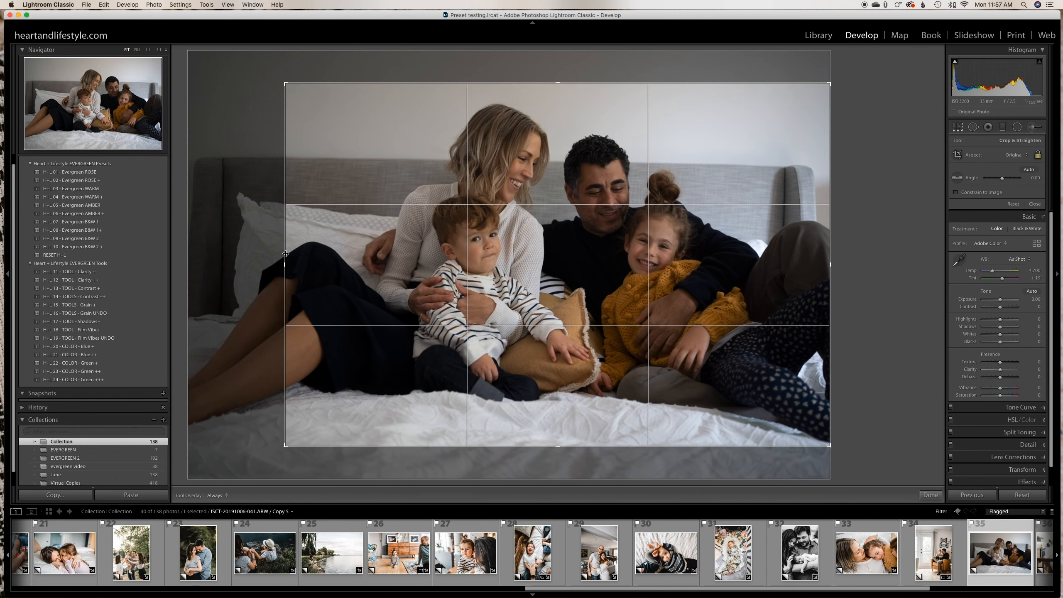
{"action": "left_click_drag", "start_coordinate": [825, 186], "coordinate": [832, 174]}
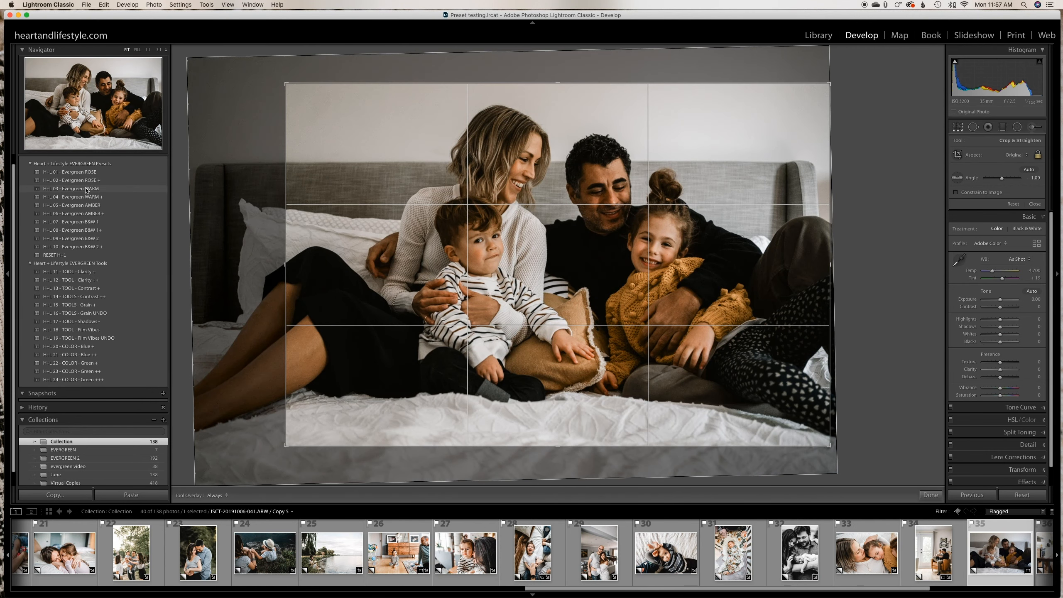
{"action": "left_click", "coordinate": [84, 189]}
{"action": "left_click", "coordinate": [85, 197]}
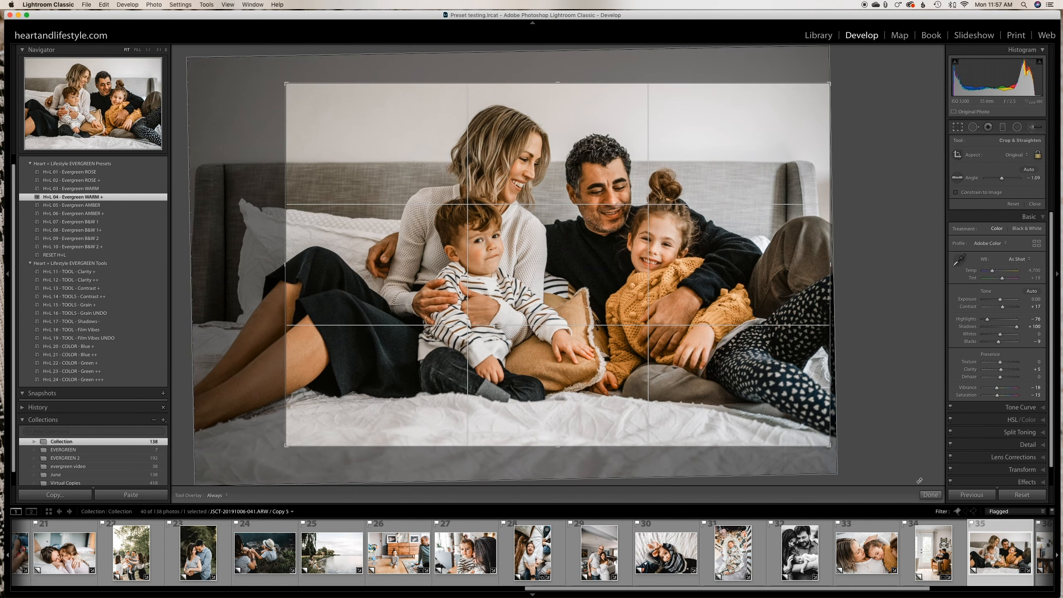
{"action": "left_click", "coordinate": [930, 494]}
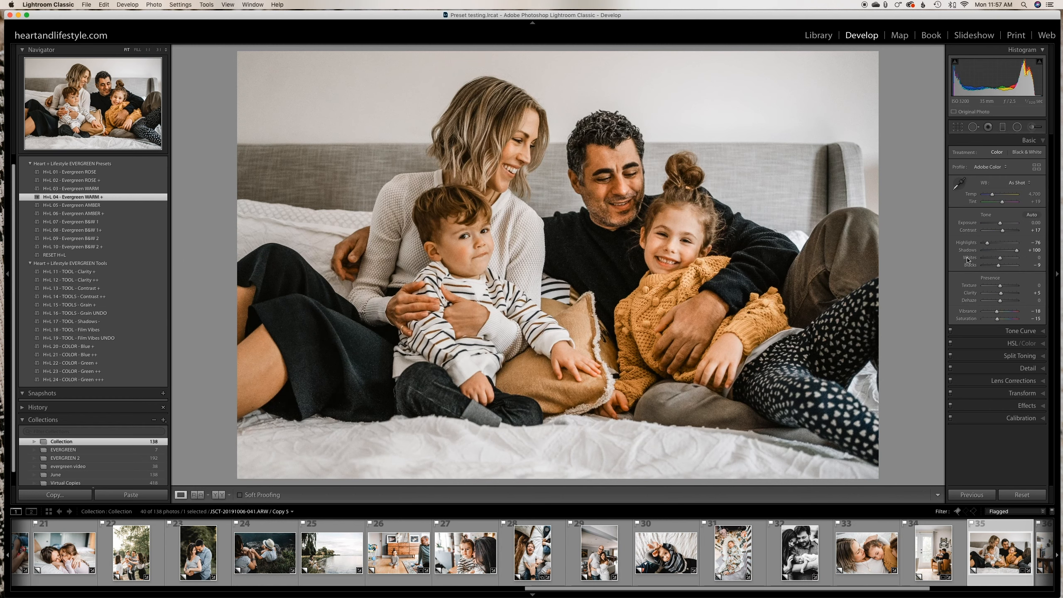
Step: Switch the photo of the family on the bed to Evergreen ROSE + and compare it with the original
{"action": "left_click", "coordinate": [99, 181]}
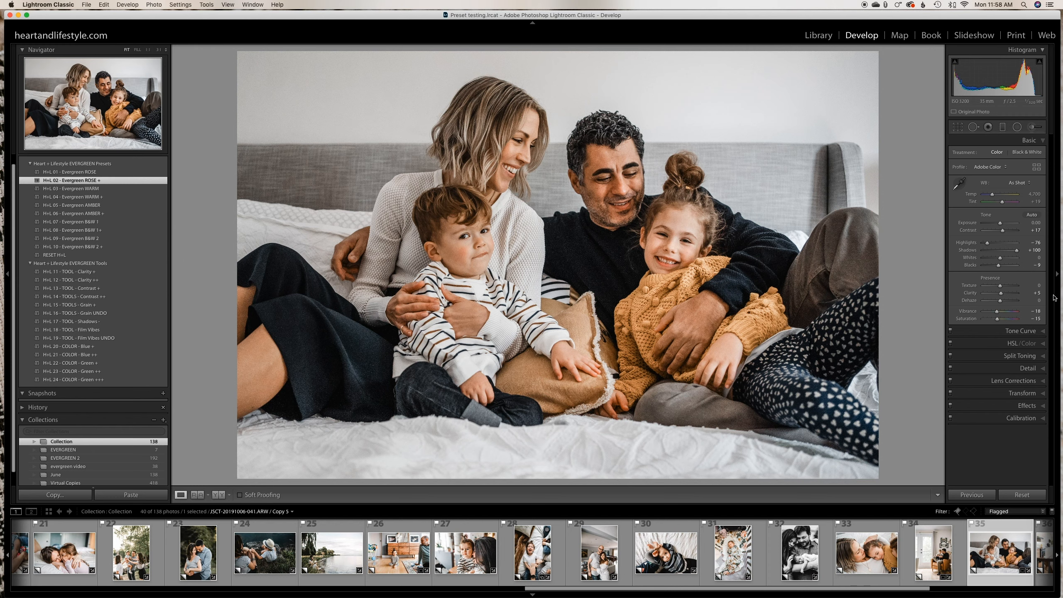
{"action": "key", "text": "backslash"}
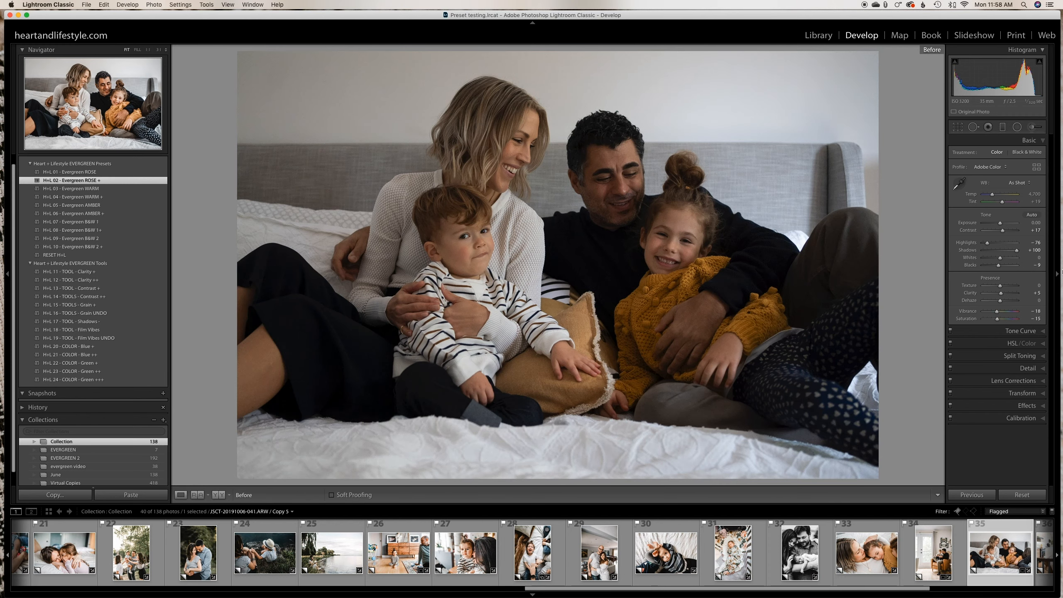
{"action": "key", "text": "backslash"}
Step: Straighten the kitchen photo of the girl with outstretched arms and sample its white balance from the white wall
{"action": "left_click_drag", "start_coordinate": [901, 590], "coordinate": [1024, 589]}
{"action": "left_click", "coordinate": [755, 572]}
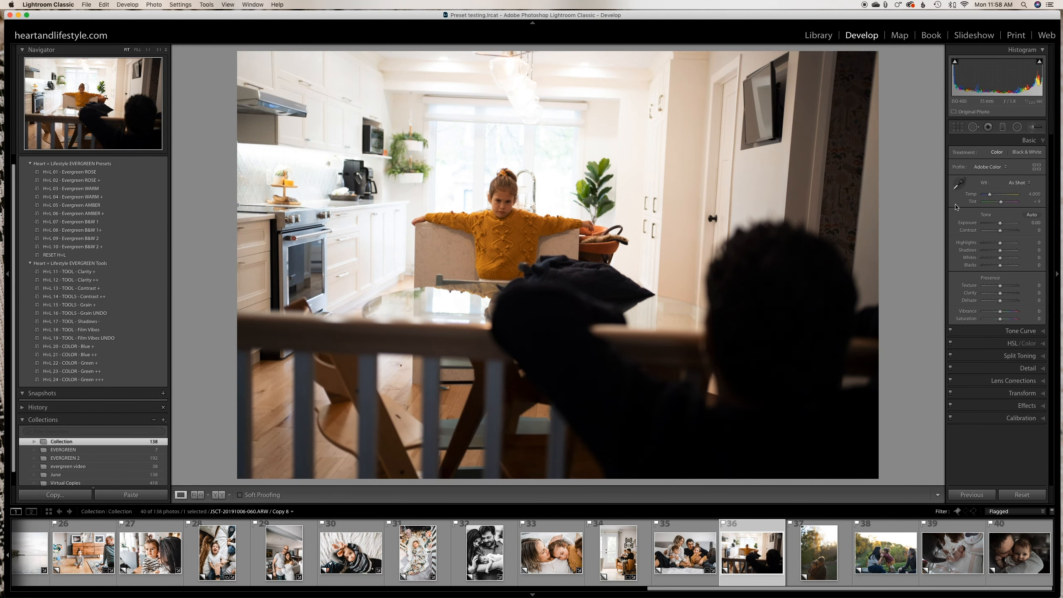
{"action": "left_click", "coordinate": [954, 127]}
{"action": "left_click_drag", "start_coordinate": [910, 227], "coordinate": [912, 216]}
{"action": "key", "text": "Return"}
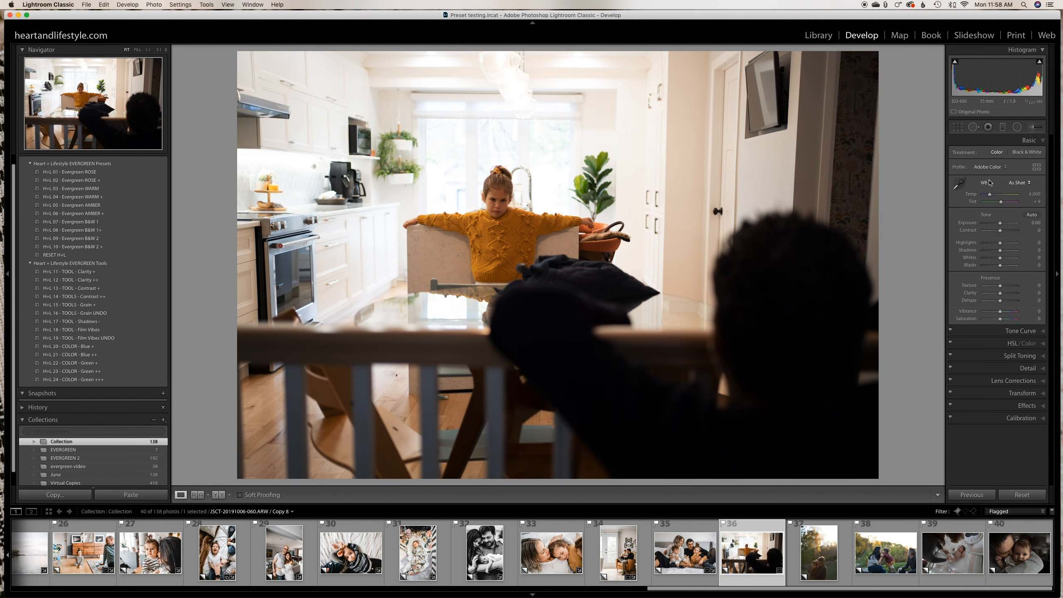
{"action": "left_click", "coordinate": [959, 183]}
{"action": "left_click", "coordinate": [770, 184]}
Step: Grade the kitchen photo with Evergreen ROSE + and a temperature of 3,841, comparing it with the original
{"action": "left_click", "coordinate": [87, 172]}
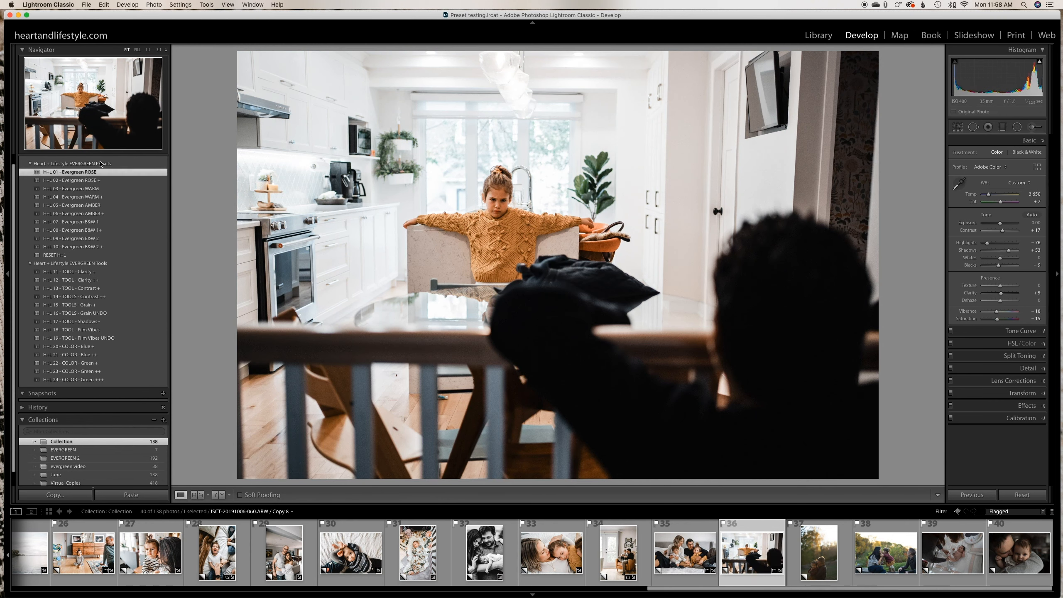
{"action": "left_click", "coordinate": [67, 181]}
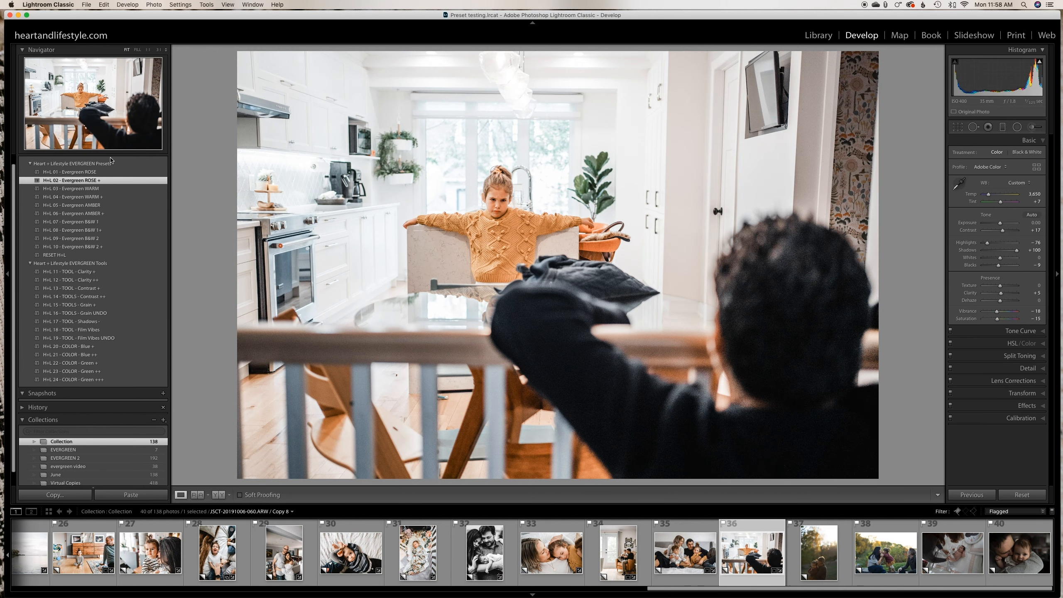
{"action": "key", "text": "backslash"}
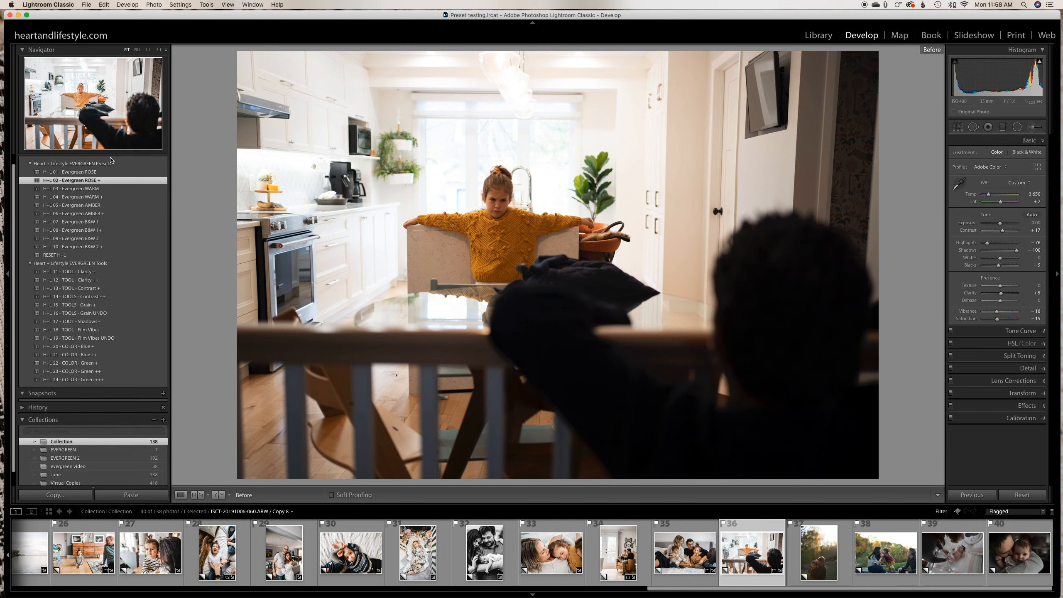
{"action": "key", "text": "backslash"}
{"action": "key", "text": "backslash"}
{"action": "key", "text": "backslash"}
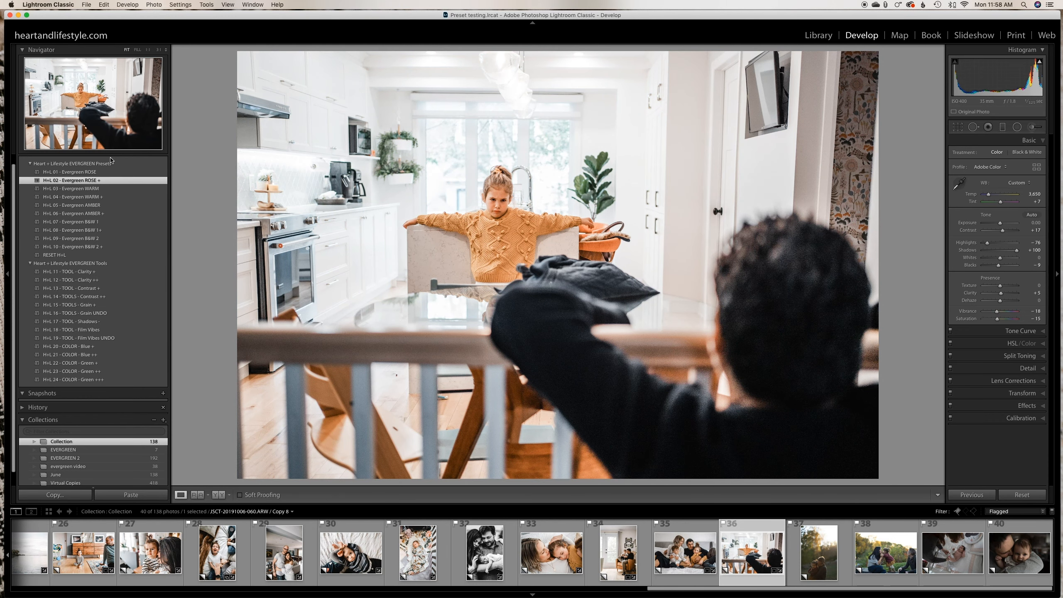
{"action": "left_click_drag", "start_coordinate": [1027, 194], "coordinate": [1032, 194]}
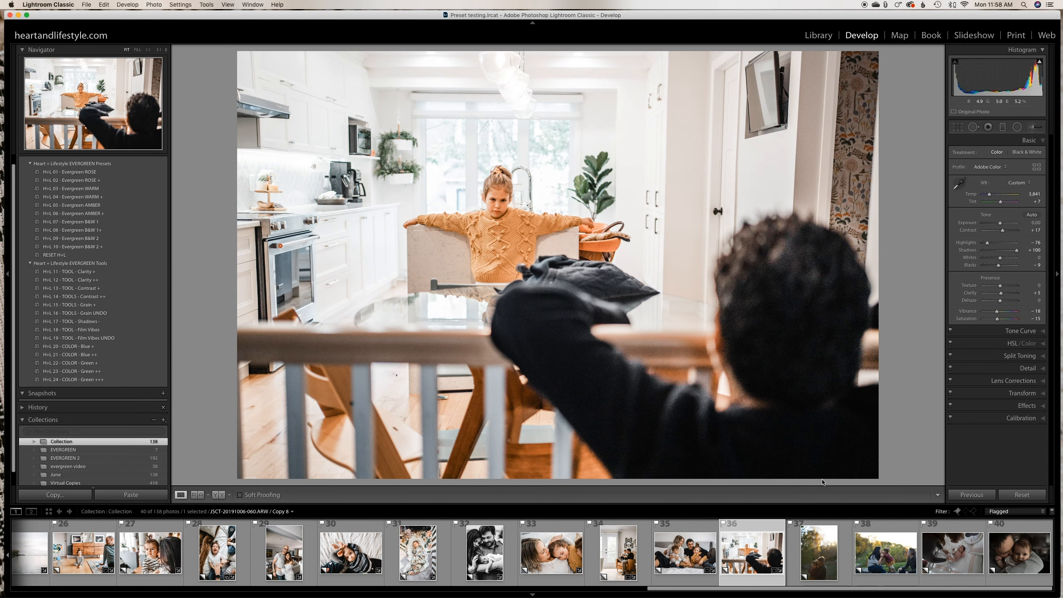
Step: Grade the outdoor photo of the father hugging his daughter with Evergreen AMBER +, exposure +0.25, Dehaze +36 and tint +19
{"action": "left_click", "coordinate": [822, 561]}
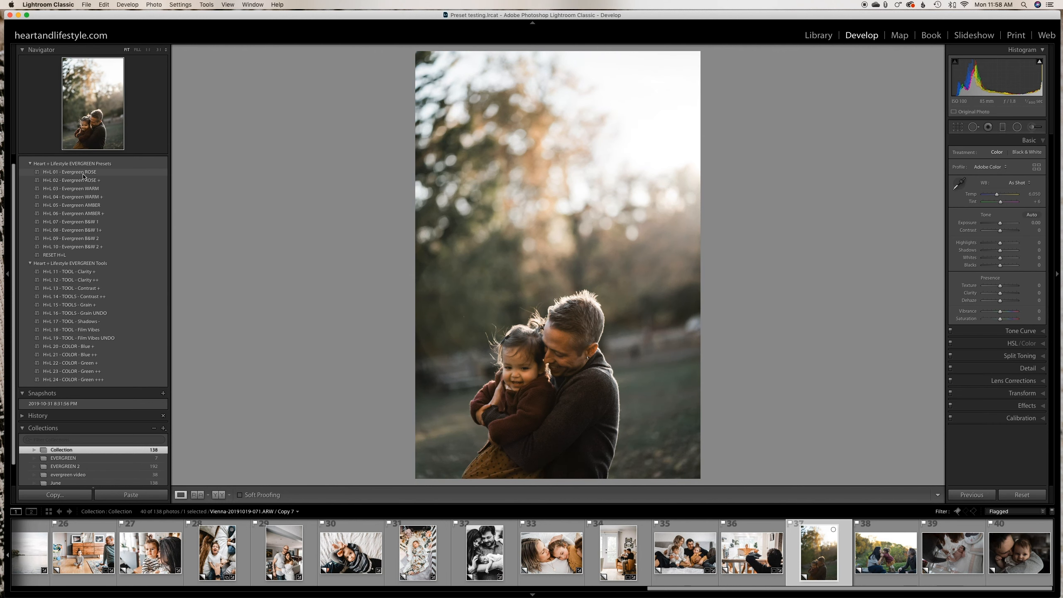
{"action": "left_click", "coordinate": [87, 214]}
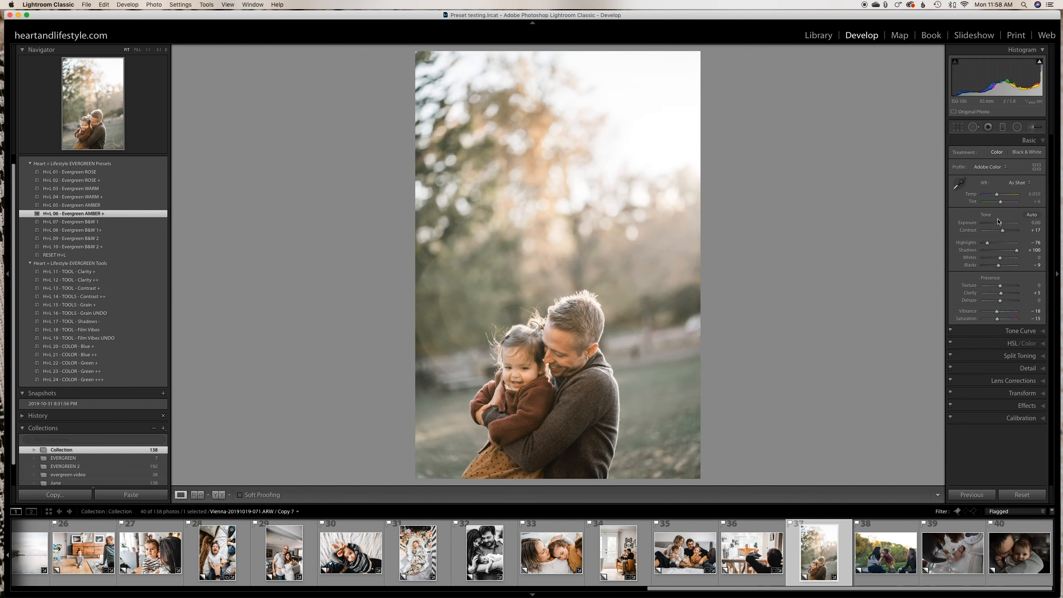
{"action": "left_click_drag", "start_coordinate": [1000, 223], "coordinate": [1001, 223]}
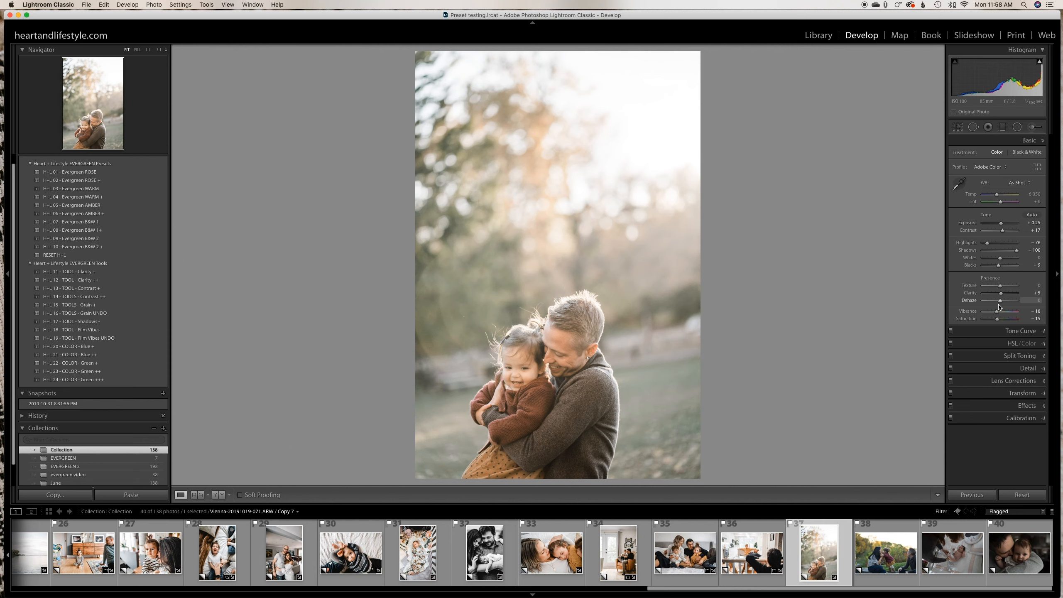
{"action": "left_click_drag", "start_coordinate": [1003, 302], "coordinate": [1006, 301]}
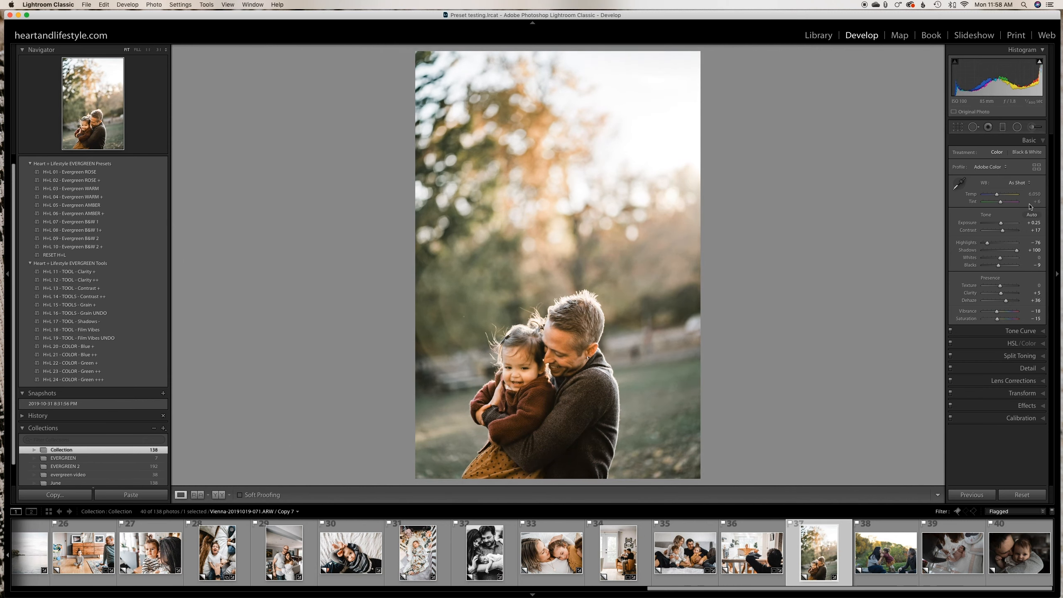
{"action": "left_click_drag", "start_coordinate": [1029, 201], "coordinate": [1031, 201]}
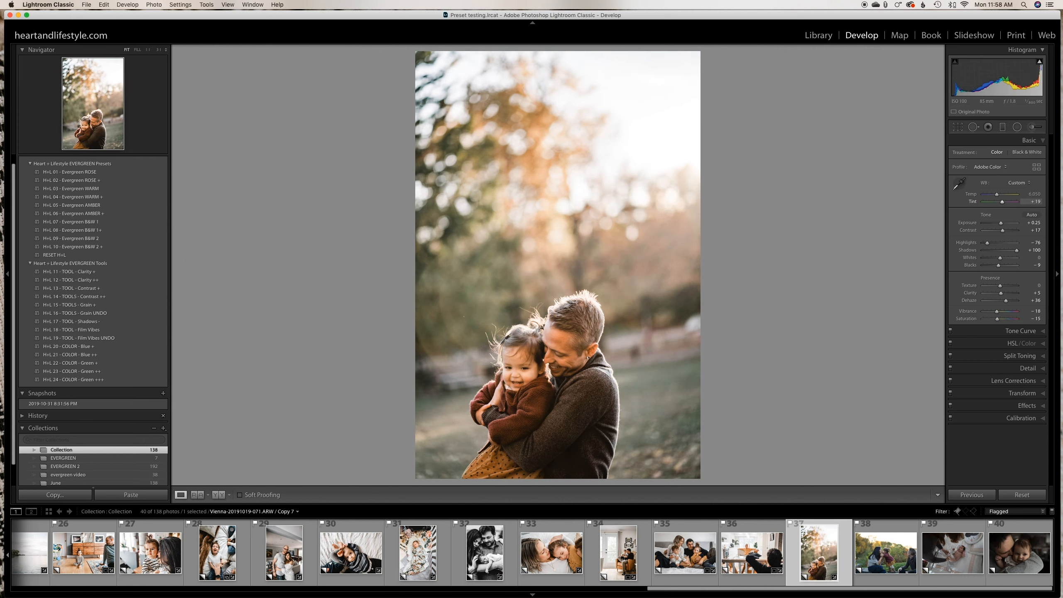
Step: Add a radial filter around the father and daughter with only temperature 11 set, and compare the photo with the original
{"action": "left_click", "coordinate": [1018, 128]}
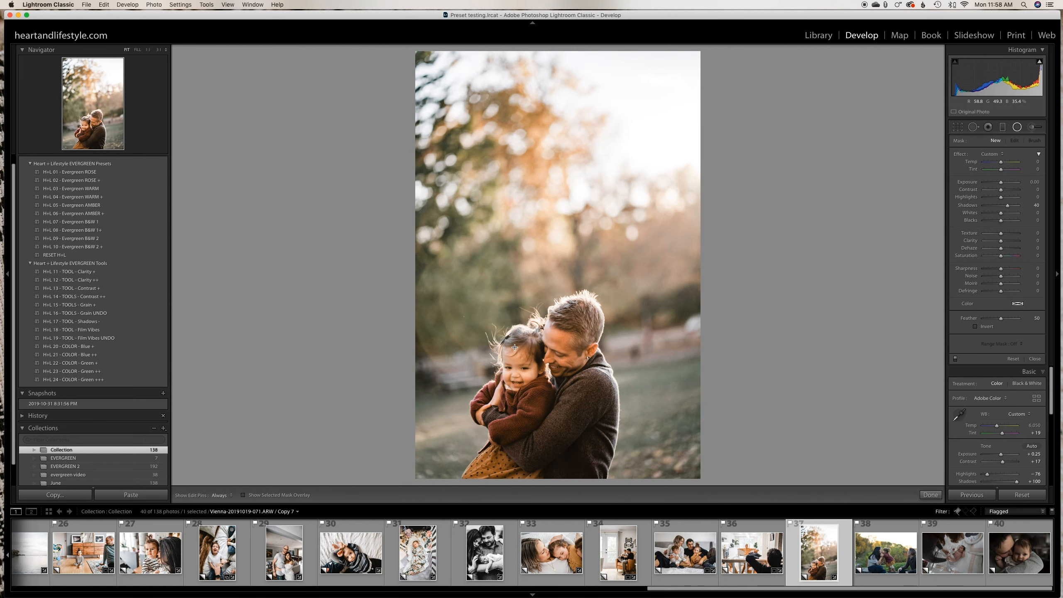
{"action": "left_click_drag", "start_coordinate": [508, 349], "coordinate": [544, 385]}
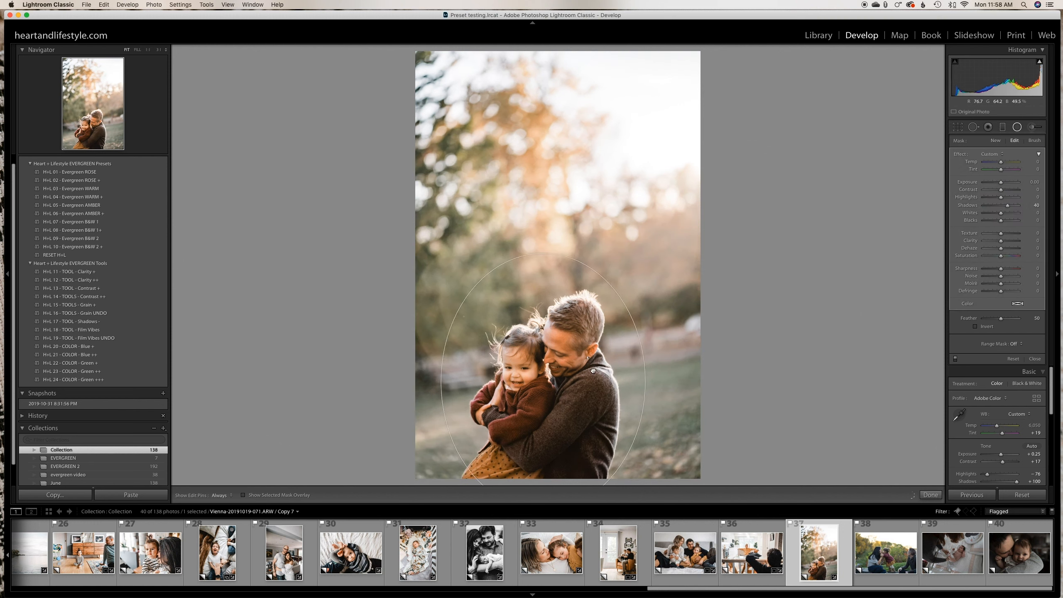
{"action": "double_click", "coordinate": [961, 154]}
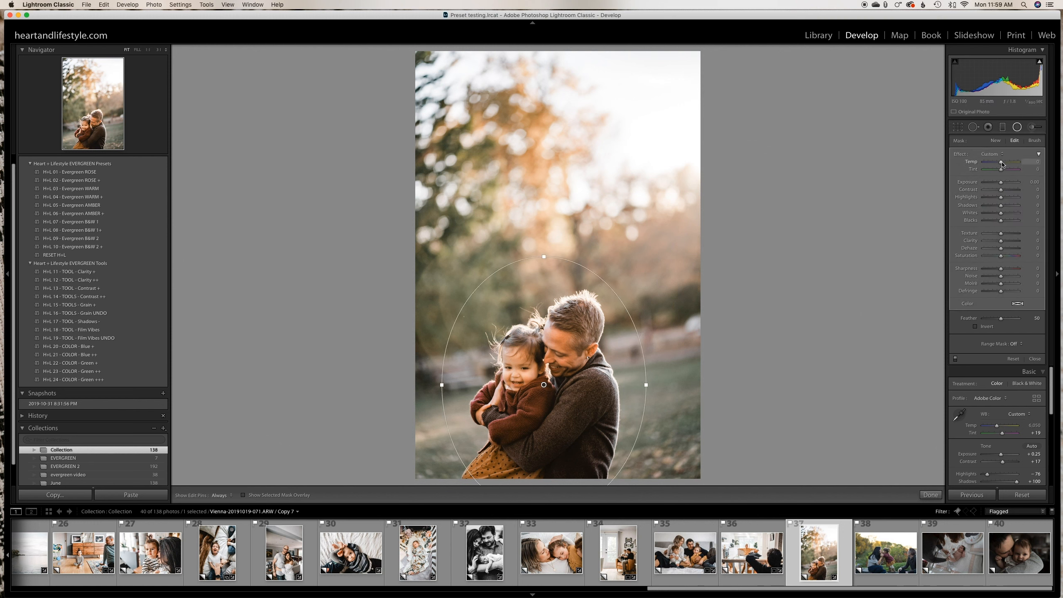
{"action": "left_click_drag", "start_coordinate": [1007, 164], "coordinate": [1005, 163]}
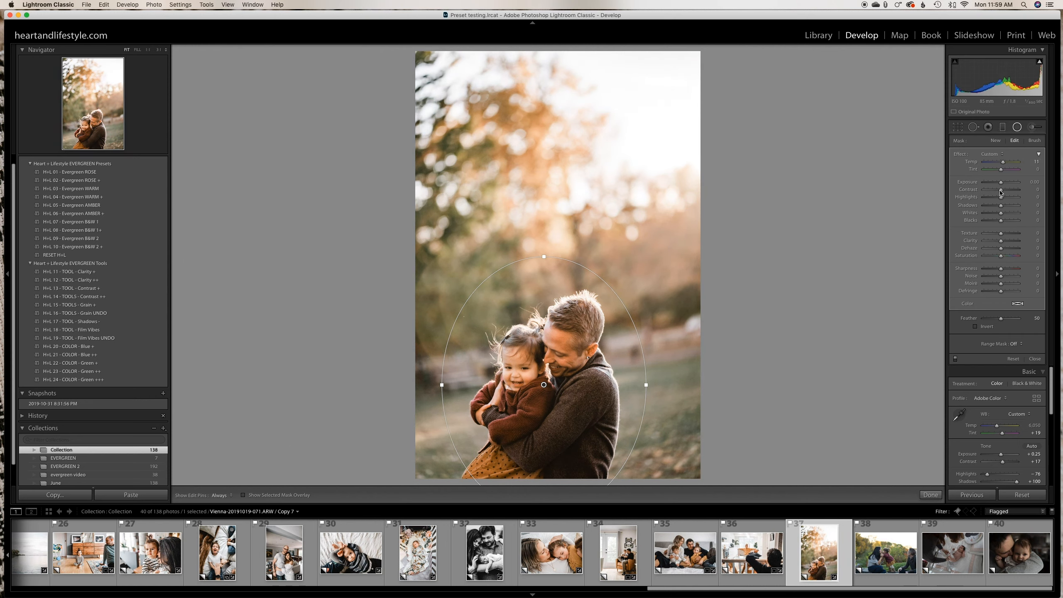
{"action": "left_click", "coordinate": [1035, 359]}
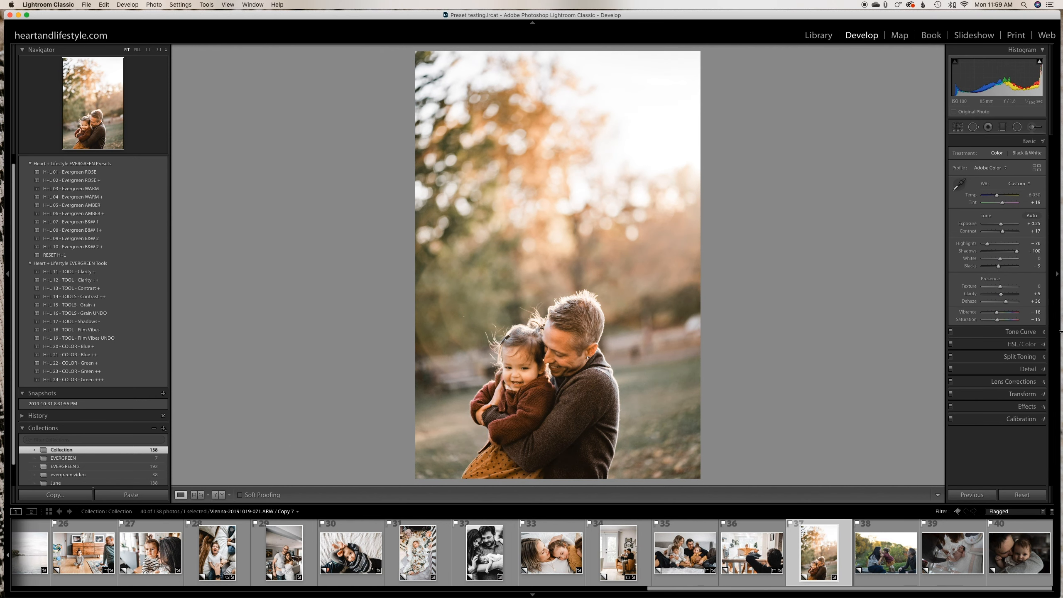
{"action": "key", "text": "backslash"}
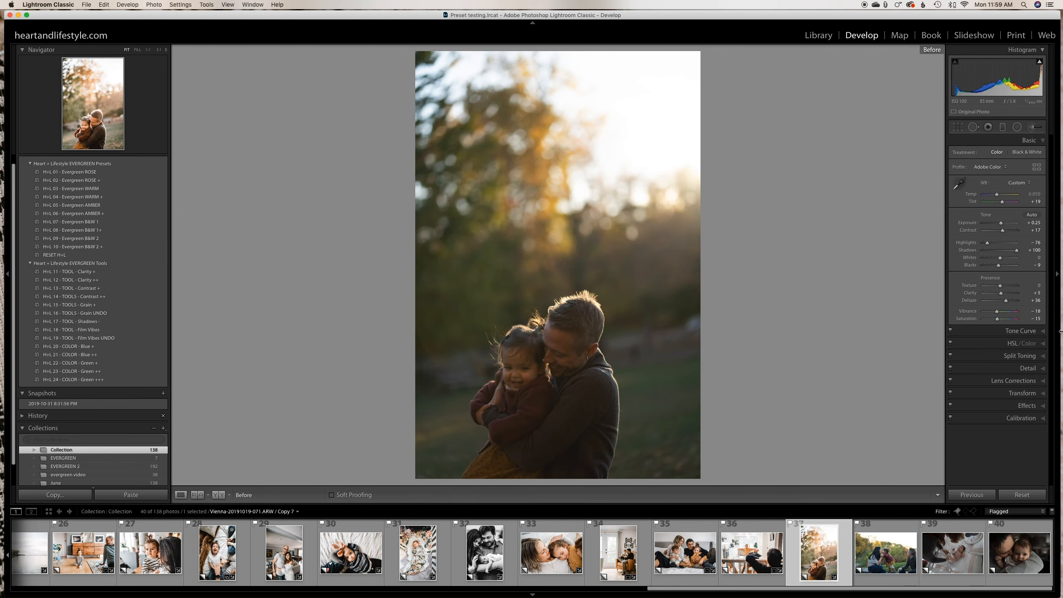
{"action": "key", "text": "backslash"}
Step: Grade the outdoor photo of the mother kissing her daughter with Evergreen WARM, the Clarity ++ tool preset and a temperature of 7,868
{"action": "left_click", "coordinate": [892, 574]}
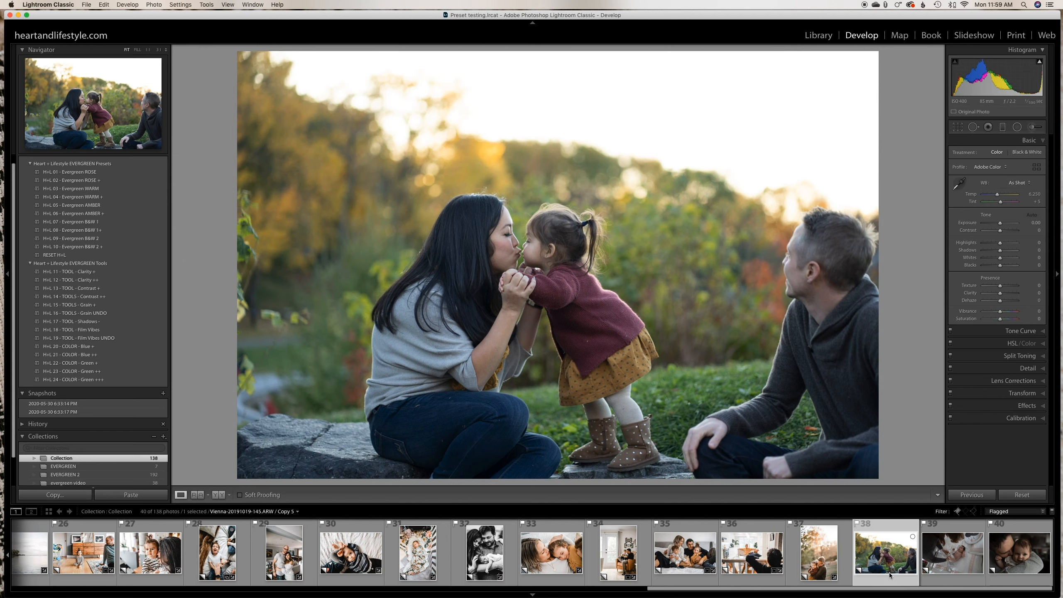
{"action": "left_click", "coordinate": [90, 205]}
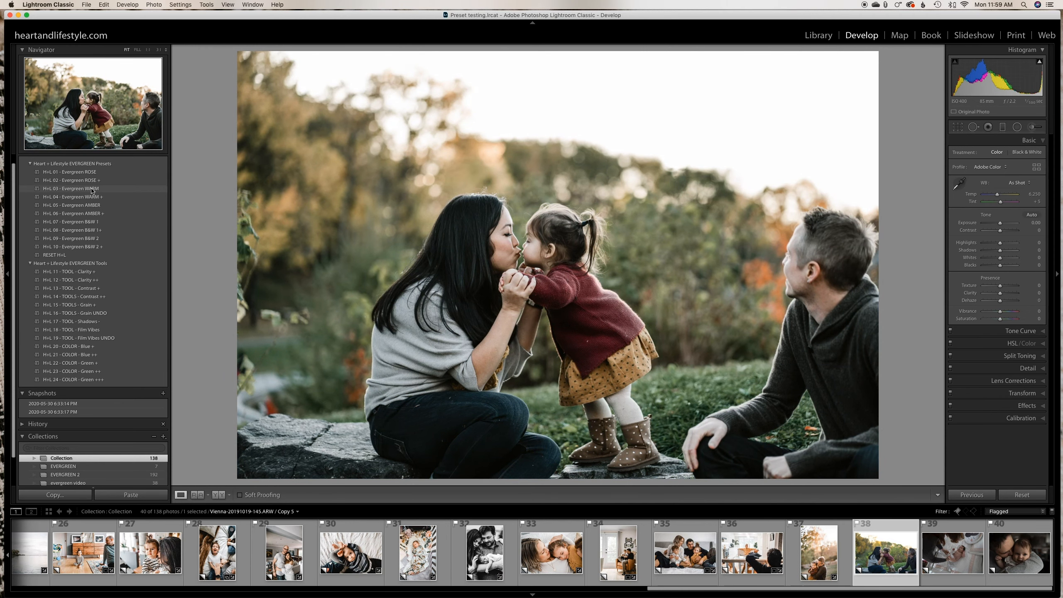
{"action": "left_click", "coordinate": [91, 189]}
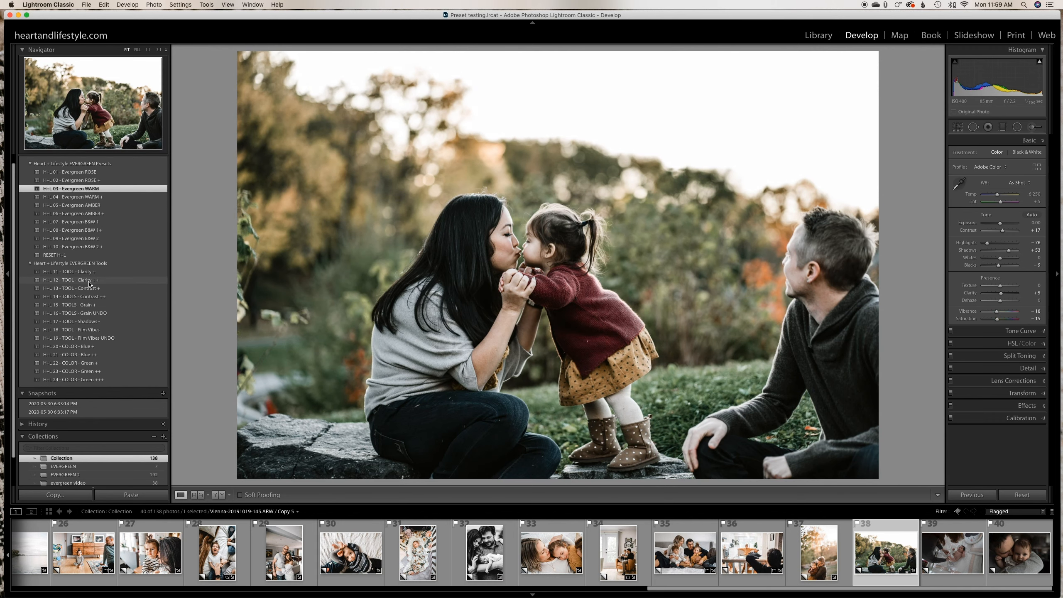
{"action": "left_click", "coordinate": [89, 282]}
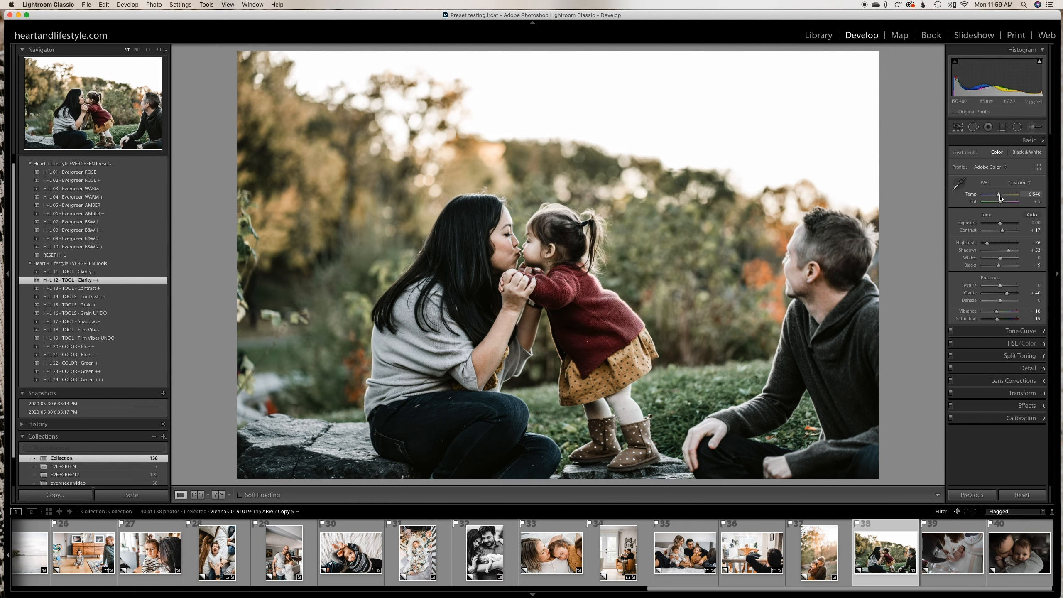
{"action": "left_click_drag", "start_coordinate": [1003, 197], "coordinate": [1005, 197]}
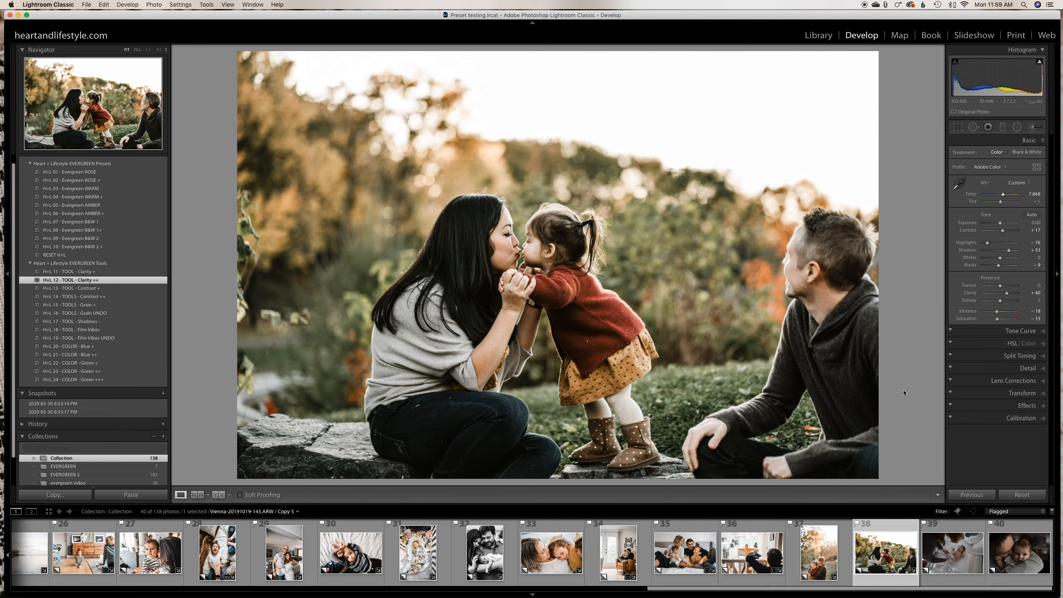
Step: Apply Evergreen ROSE to the photo of the newborn on the bed and set the exposure to +0.95
{"action": "left_click", "coordinate": [947, 561]}
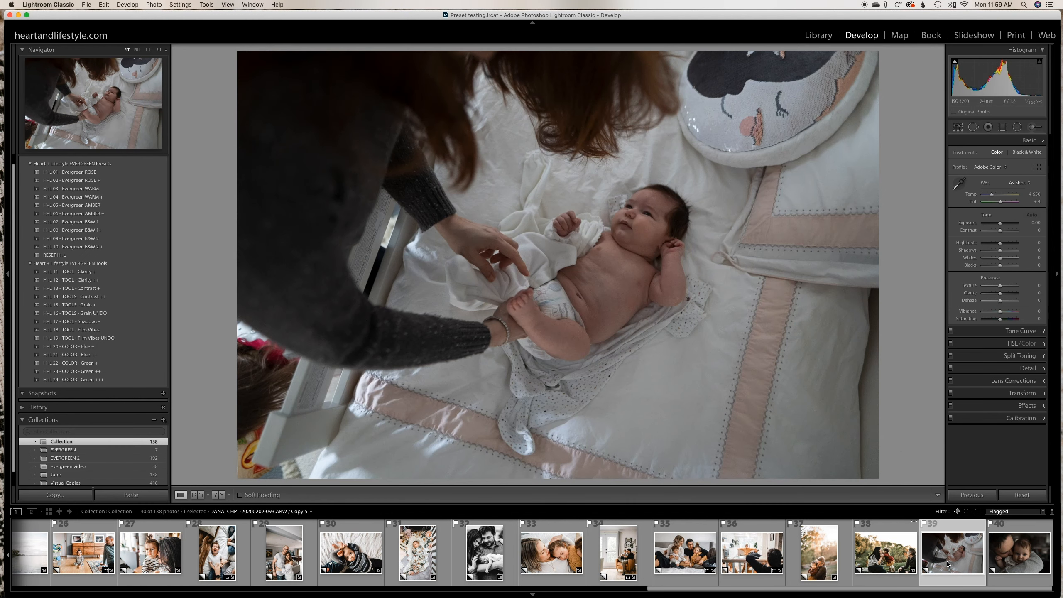
{"action": "left_click", "coordinate": [71, 172]}
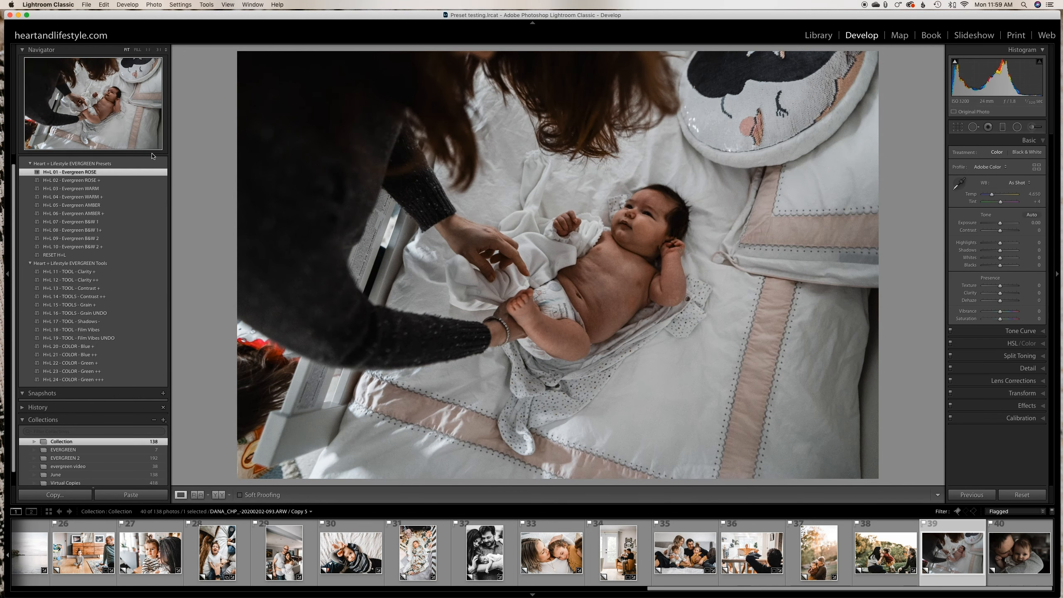
{"action": "left_click_drag", "start_coordinate": [1000, 223], "coordinate": [1003, 226]}
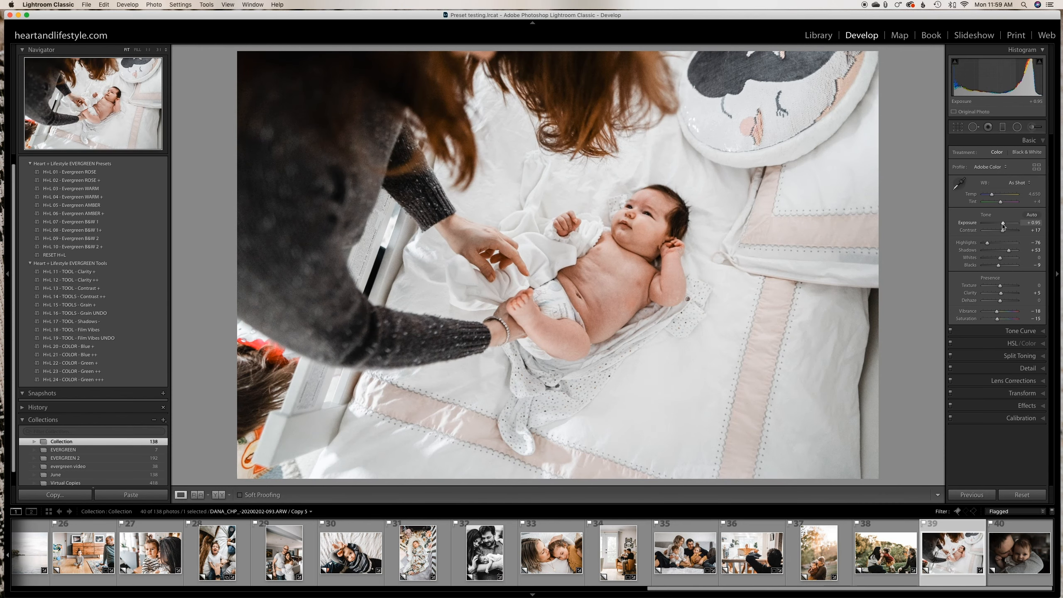
Step: Switch the newborn photo to Evergreen WARM and compare it repeatedly with the original
{"action": "left_click", "coordinate": [94, 189]}
{"action": "key", "text": "backslash"}
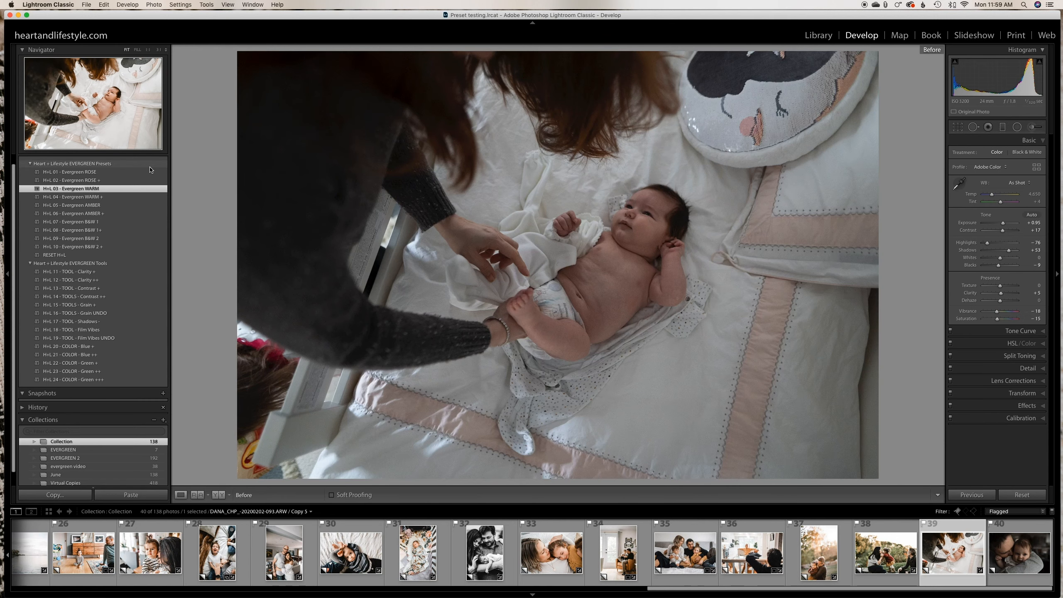
{"action": "key", "text": "backslash"}
{"action": "key", "text": "backslash"}
{"action": "key", "text": "backslash"}
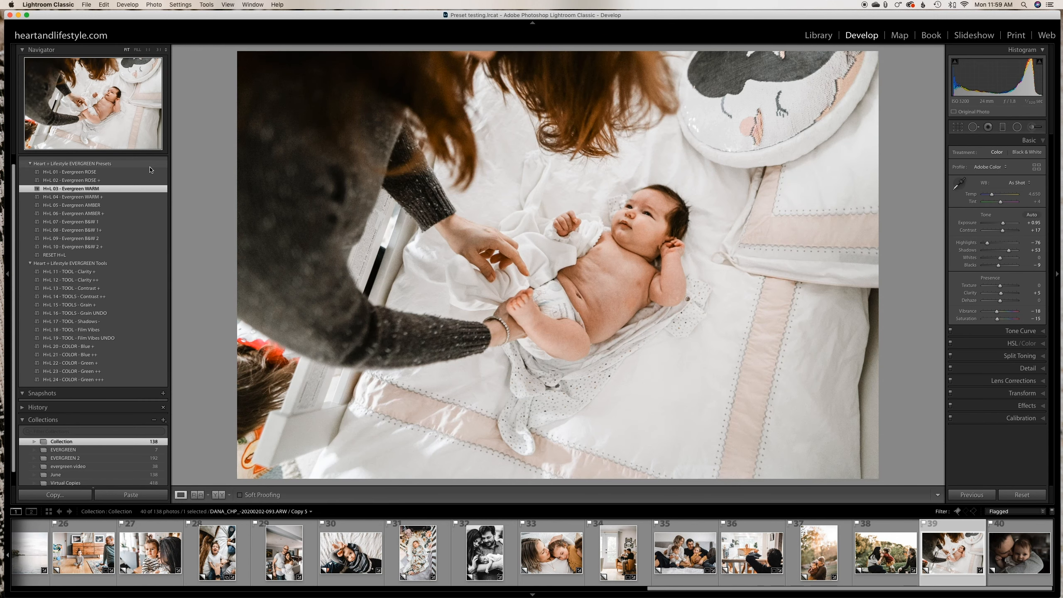
{"action": "key", "text": "backslash"}
{"action": "key", "text": "backslash"}
Step: Set the exposure of the photo of the father hugging the baby to +0.85 and grade it with Evergreen AMBER +
{"action": "left_click", "coordinate": [998, 539]}
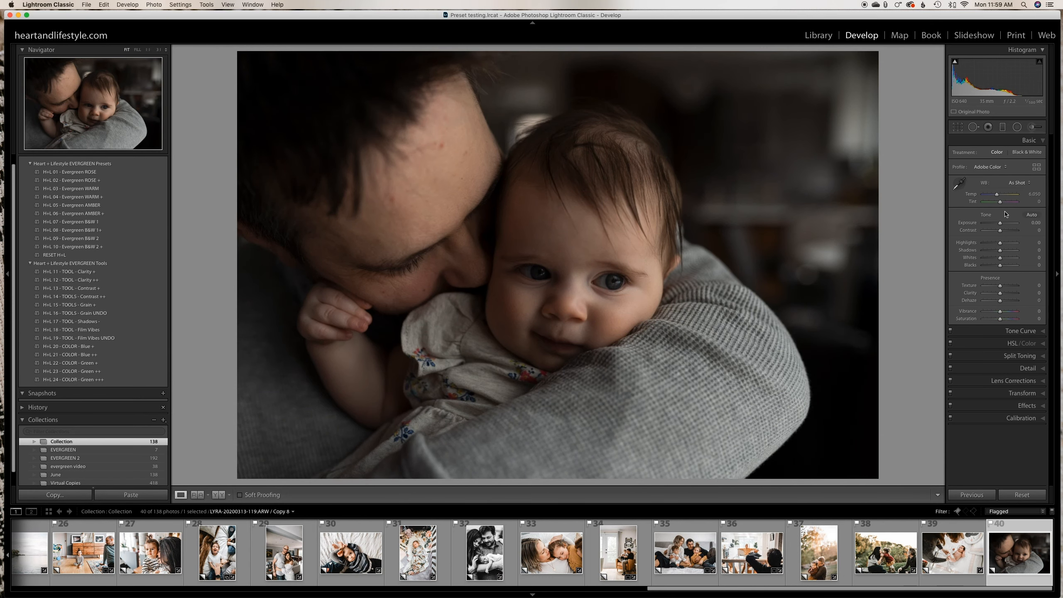
{"action": "left_click_drag", "start_coordinate": [1000, 223], "coordinate": [1003, 226]}
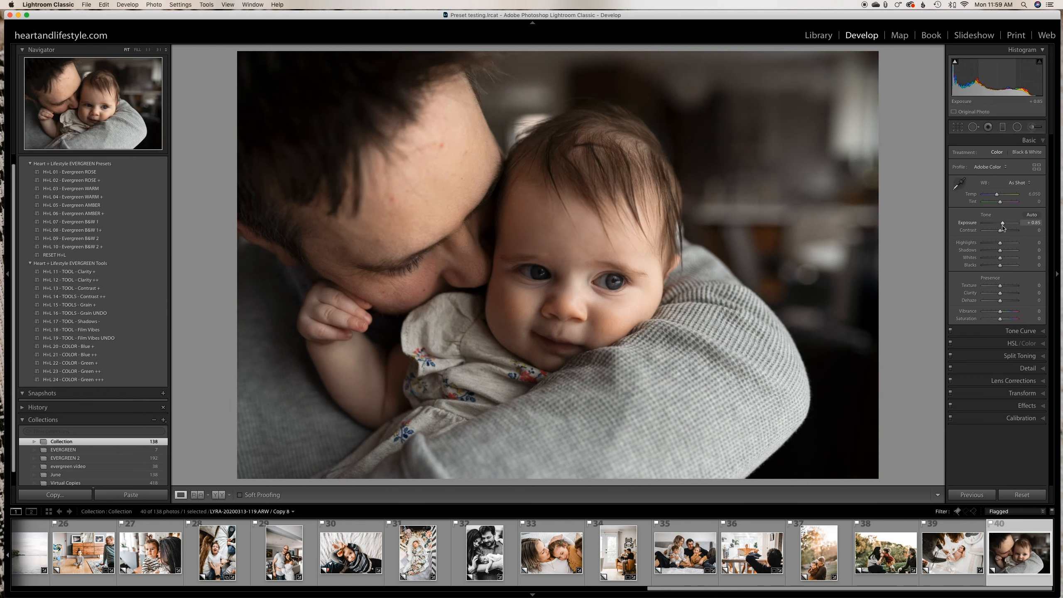
{"action": "left_click", "coordinate": [77, 205]}
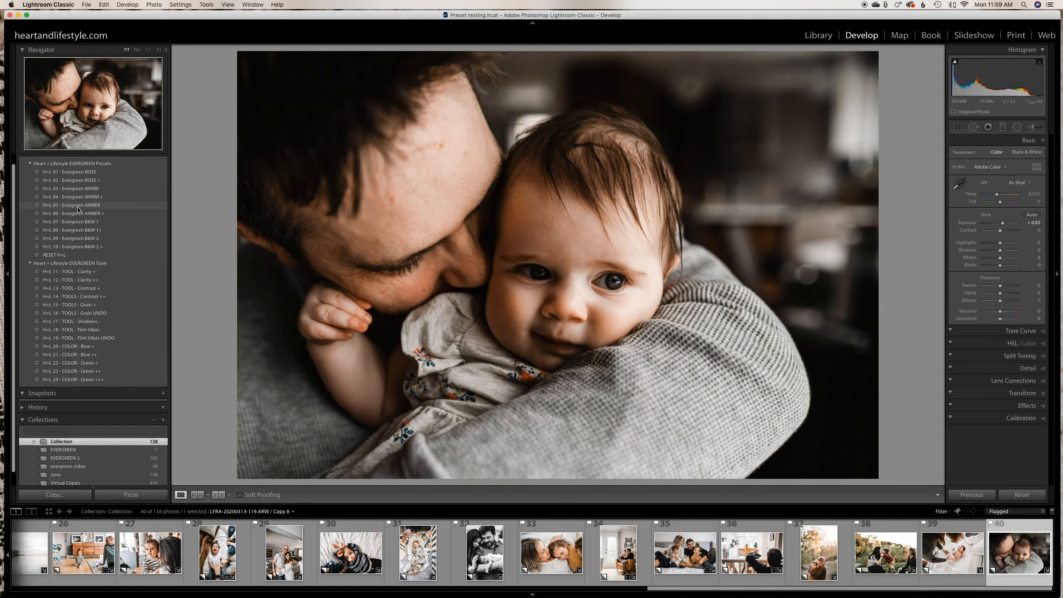
{"action": "left_click", "coordinate": [77, 205]}
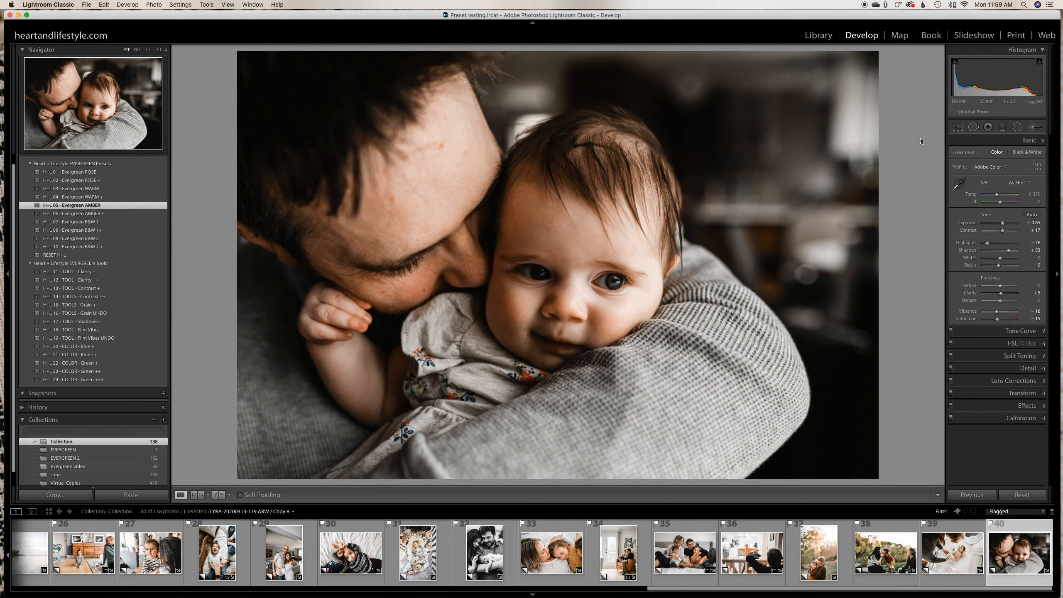
{"action": "left_click", "coordinate": [100, 213]}
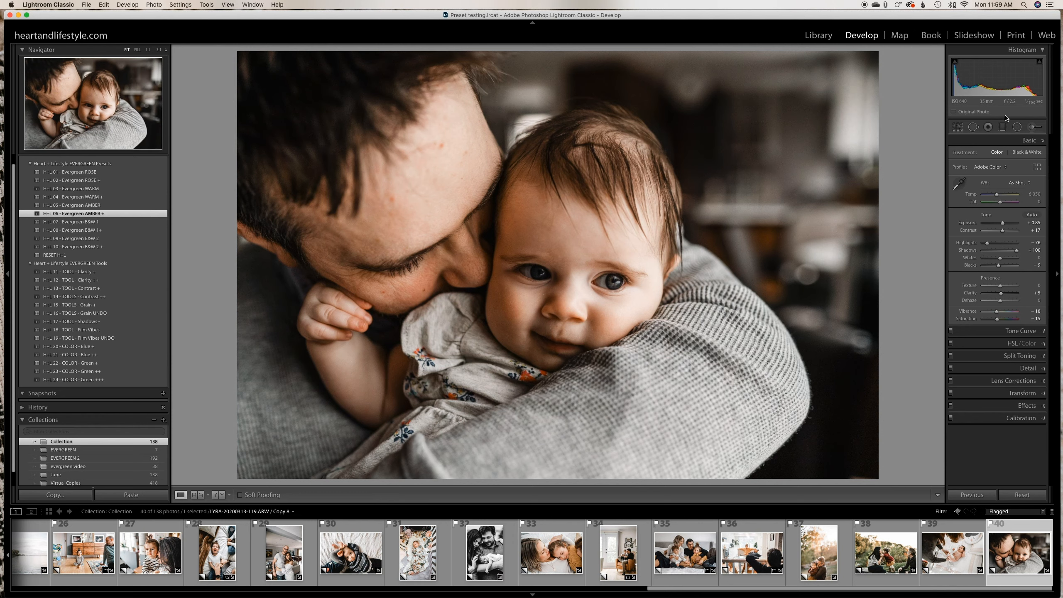
Step: Place a tilted, inverted radial filter over the father's and baby's faces with Shadows 26 and exposure 0.29
{"action": "left_click", "coordinate": [1017, 127]}
{"action": "left_click_drag", "start_coordinate": [475, 300], "coordinate": [588, 423]}
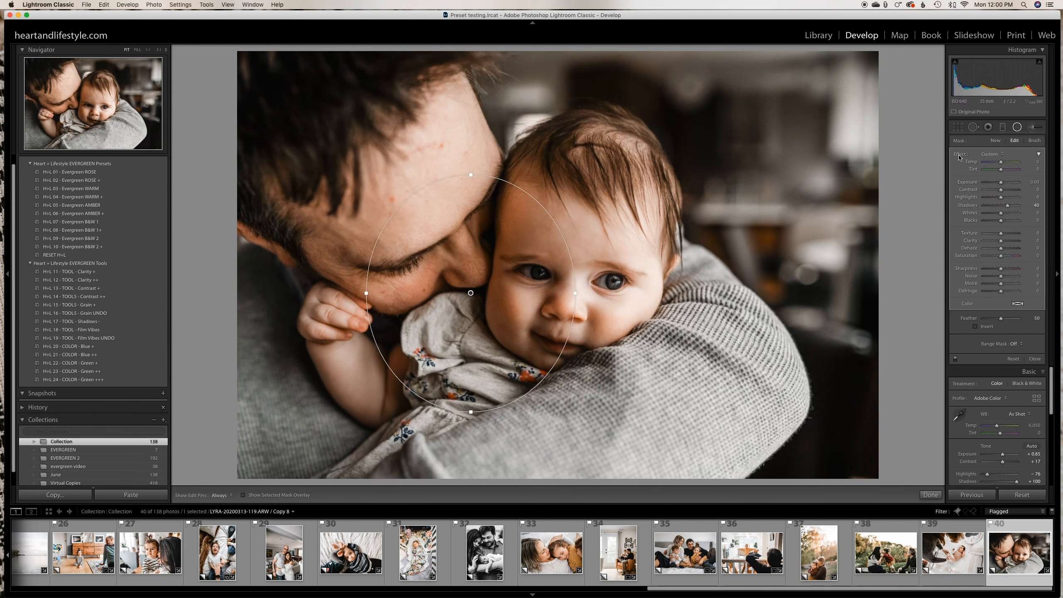
{"action": "double_click", "coordinate": [1000, 206]}
{"action": "left_click_drag", "start_coordinate": [1009, 226], "coordinate": [1007, 228]}
{"action": "left_click_drag", "start_coordinate": [495, 165], "coordinate": [526, 218]}
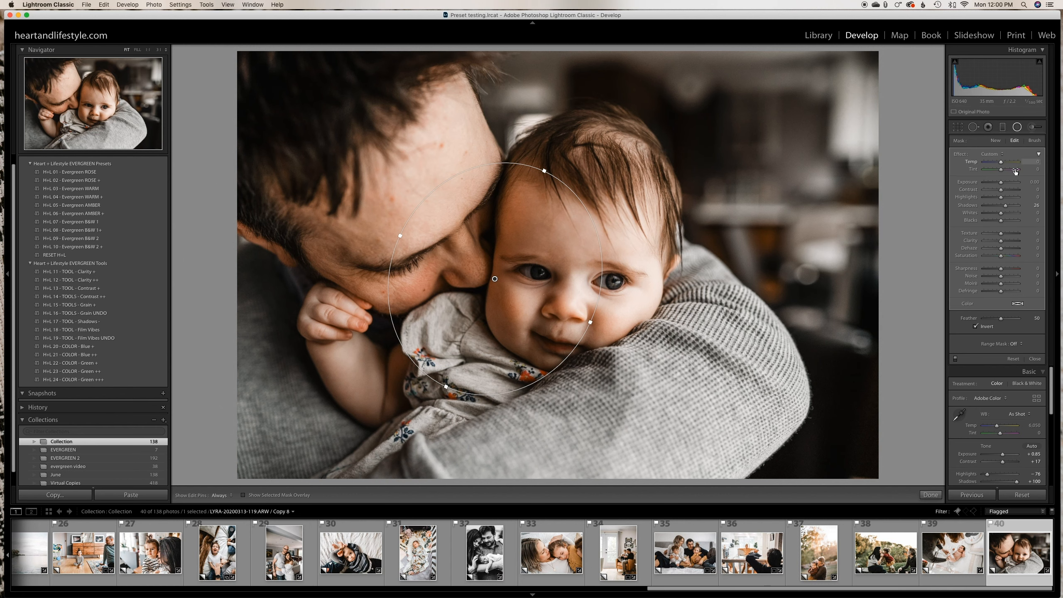
{"action": "left_click_drag", "start_coordinate": [1001, 183], "coordinate": [1009, 186]}
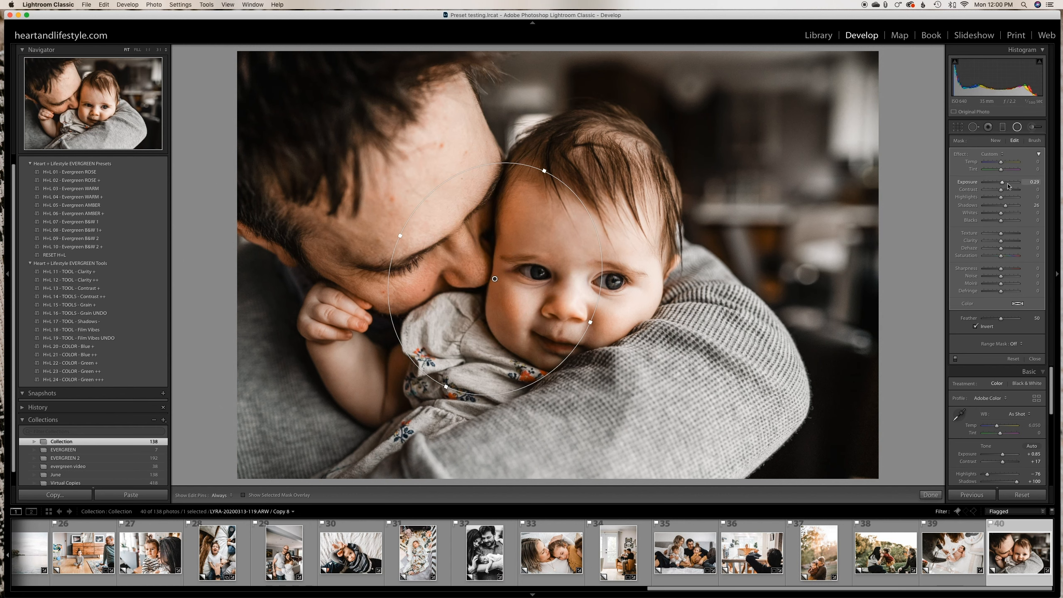
Step: Brush Highlights -77 over the bright skin on the faces and raise the photo's overall exposure to +0.95
{"action": "left_click", "coordinate": [1032, 127]}
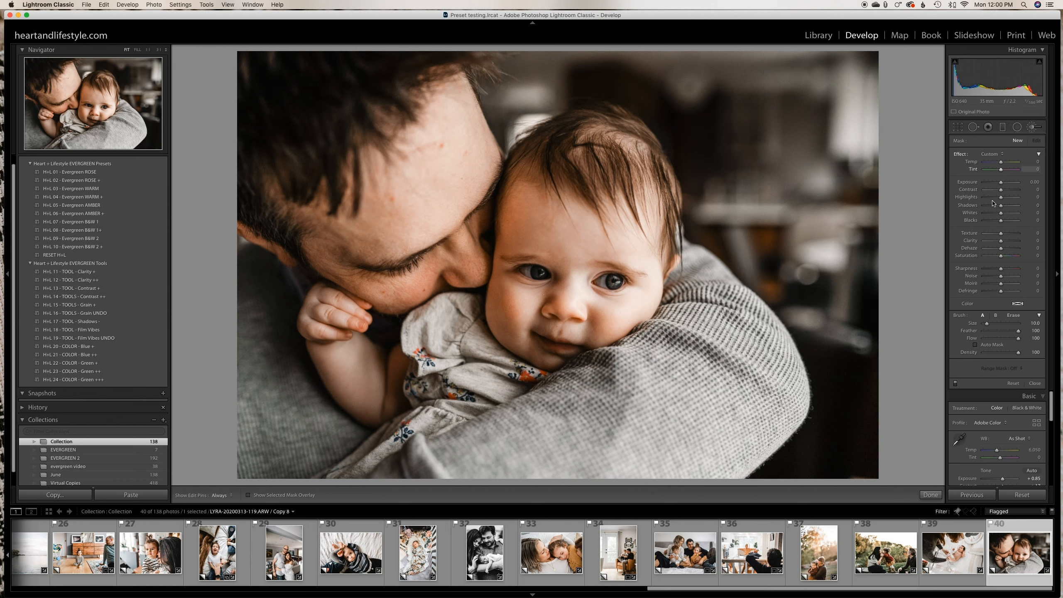
{"action": "left_click_drag", "start_coordinate": [994, 197], "coordinate": [988, 197]}
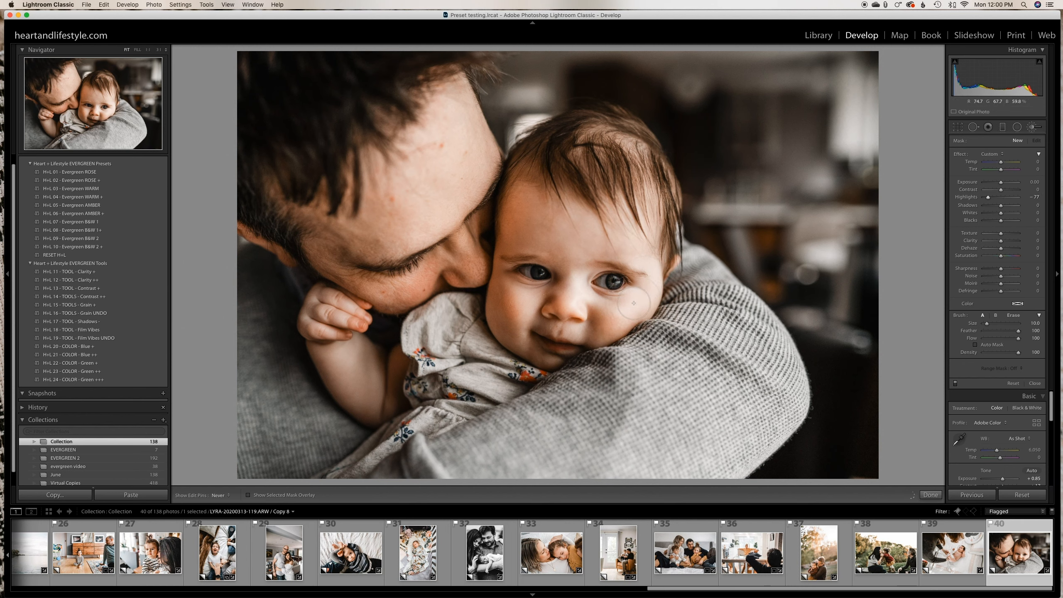
{"action": "mouse_move", "coordinate": [514, 170]}
{"action": "left_mouse_down"}
{"action": "mouse_move", "coordinate": [376, 210]}
{"action": "mouse_move", "coordinate": [450, 133]}
{"action": "mouse_move", "coordinate": [452, 93]}
{"action": "left_mouse_up"}
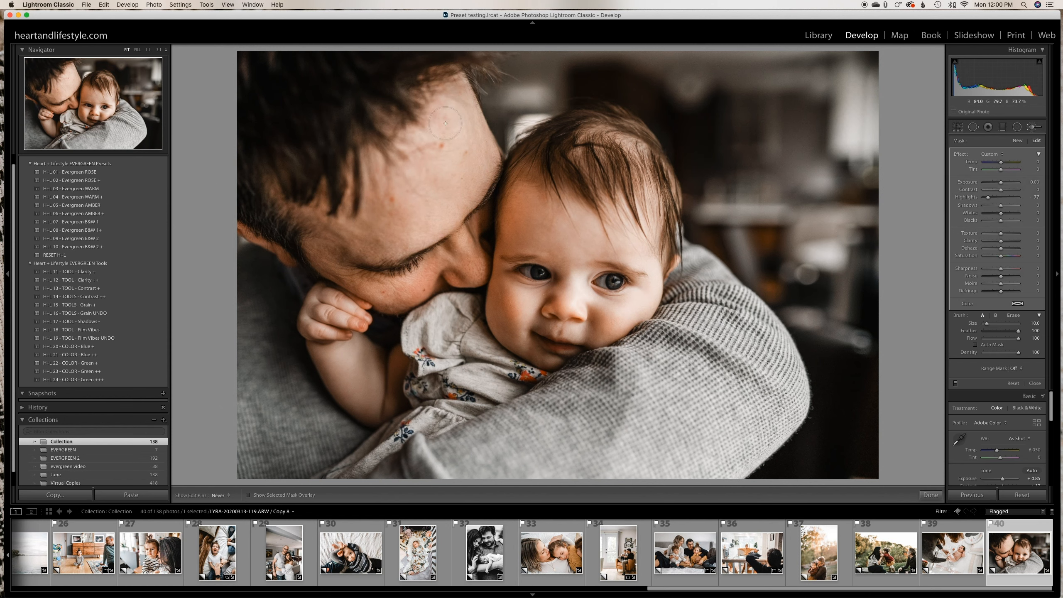
{"action": "left_click", "coordinate": [1038, 125]}
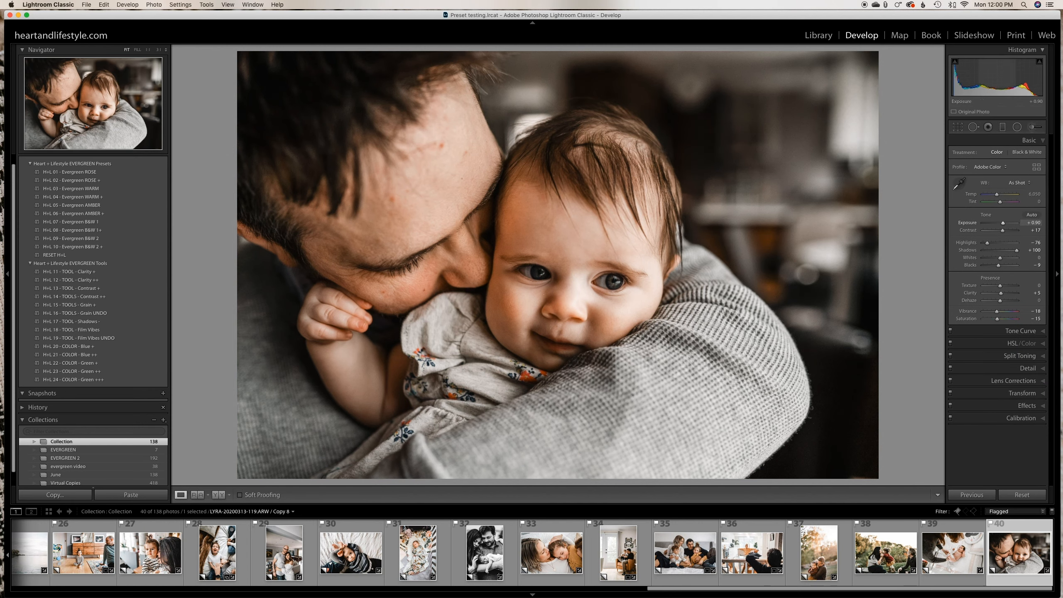
{"action": "left_click_drag", "start_coordinate": [1033, 222], "coordinate": [1032, 223]}
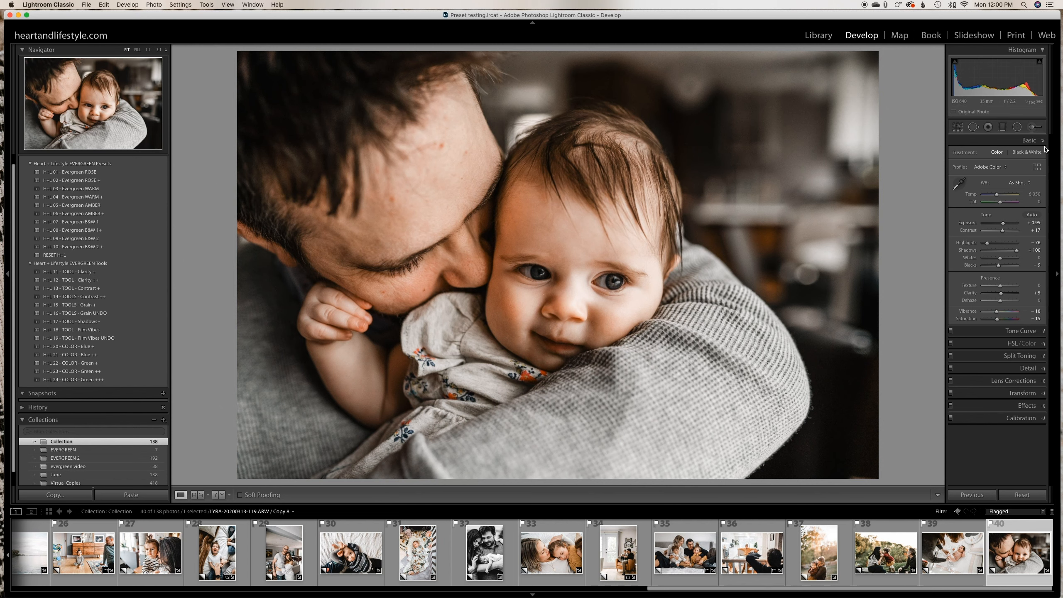
Step: Brush Shadows 22 over the baby's eyes with a new adjustment brush mask
{"action": "left_click", "coordinate": [1033, 129]}
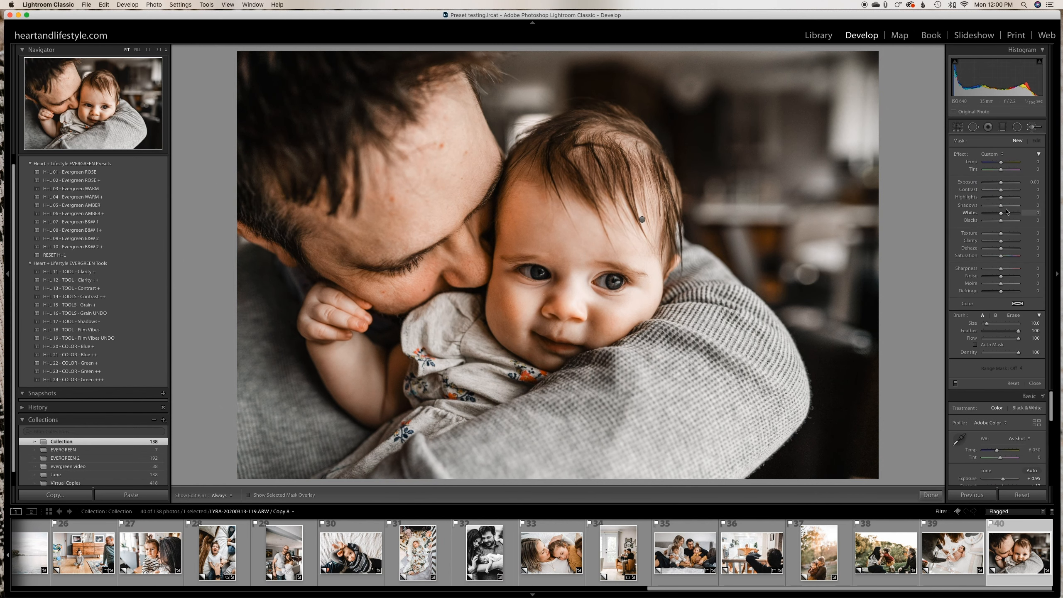
{"action": "left_click_drag", "start_coordinate": [1004, 208], "coordinate": [1006, 208]}
{"action": "key", "text": "h"}
{"action": "mouse_move", "coordinate": [527, 274]}
{"action": "left_mouse_down"}
{"action": "mouse_move", "coordinate": [614, 275]}
{"action": "mouse_move", "coordinate": [593, 281]}
{"action": "left_mouse_up"}
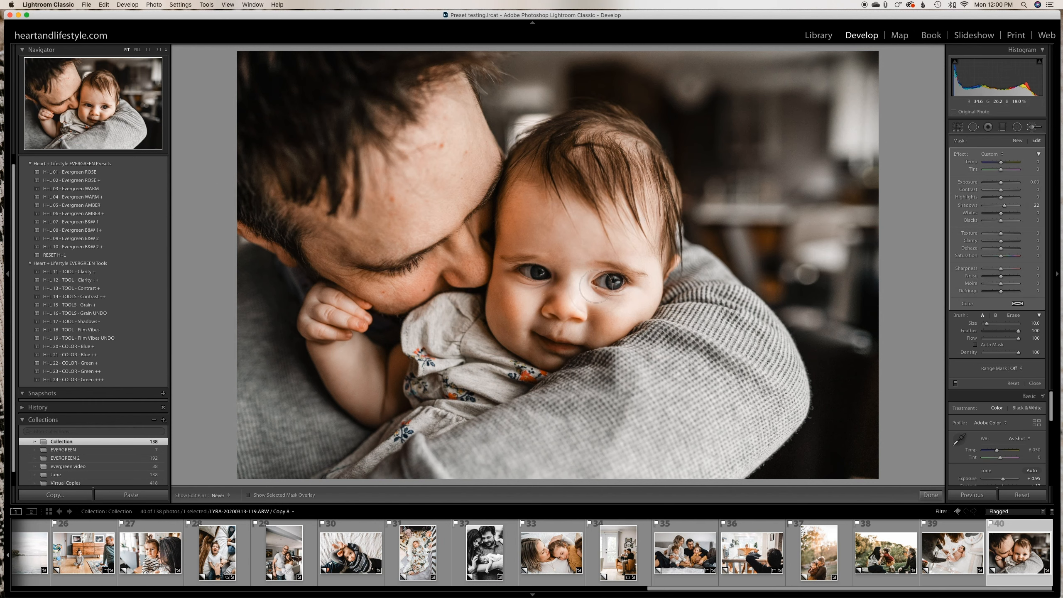
{"action": "key", "text": "h"}
{"action": "key", "text": "h"}
Step: Heal the blemishes on the father's forehead with the spot removal tool and compare the photo with the original
{"action": "key", "text": "q"}
{"action": "left_click", "coordinate": [442, 144]}
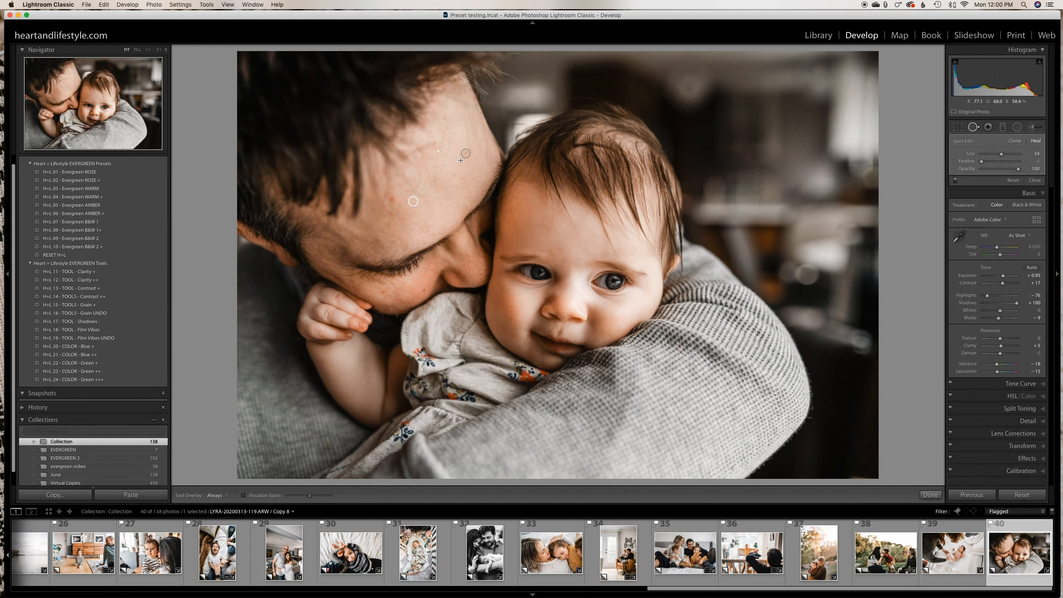
{"action": "key", "text": "super+z"}
{"action": "left_click", "coordinate": [391, 199]}
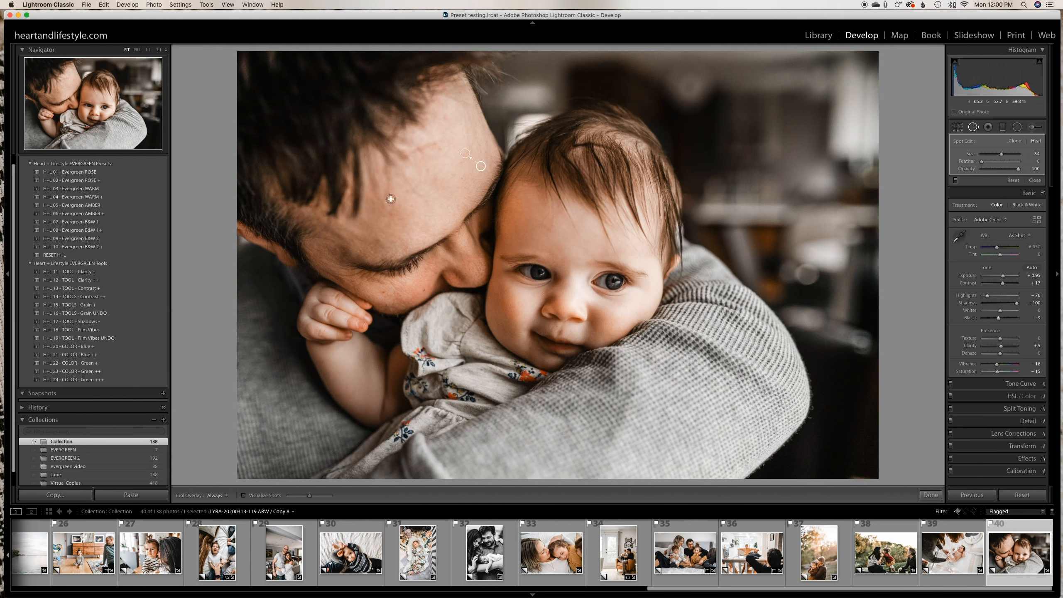
{"action": "left_click", "coordinate": [931, 495]}
{"action": "key", "text": "backslash"}
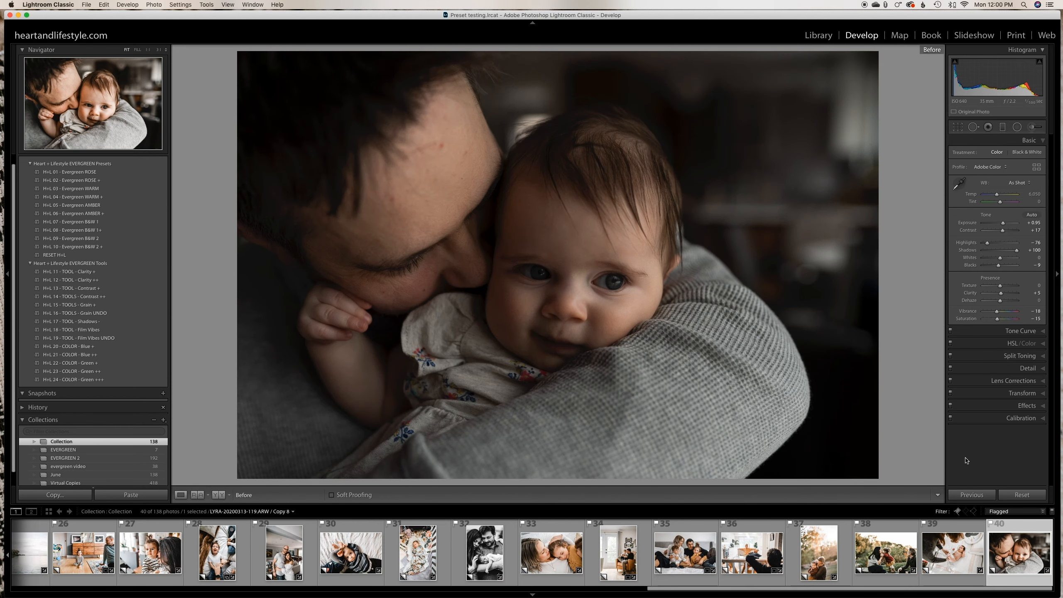
{"action": "key", "text": "backslash"}
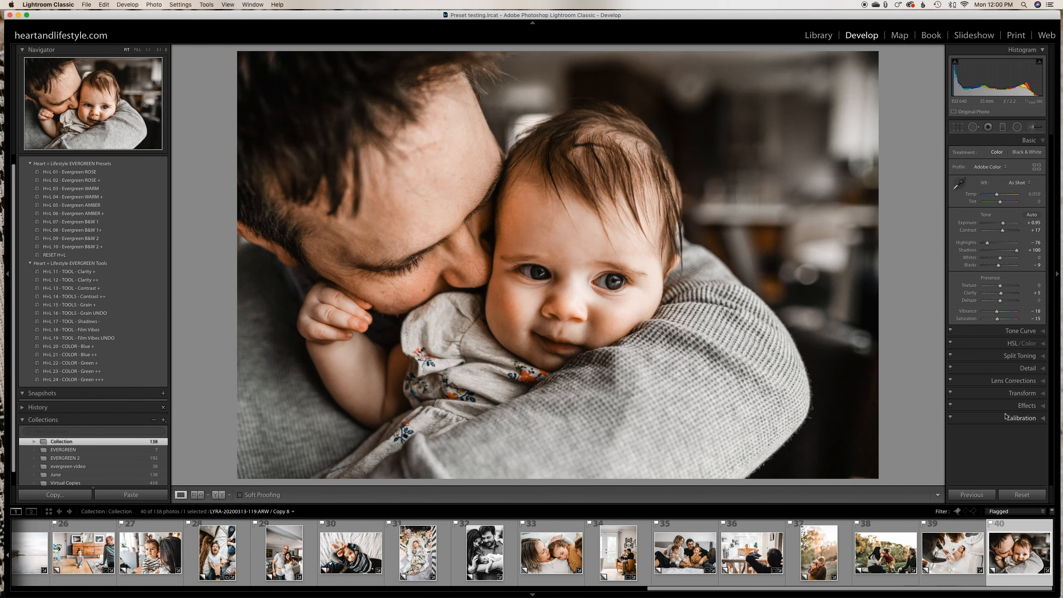